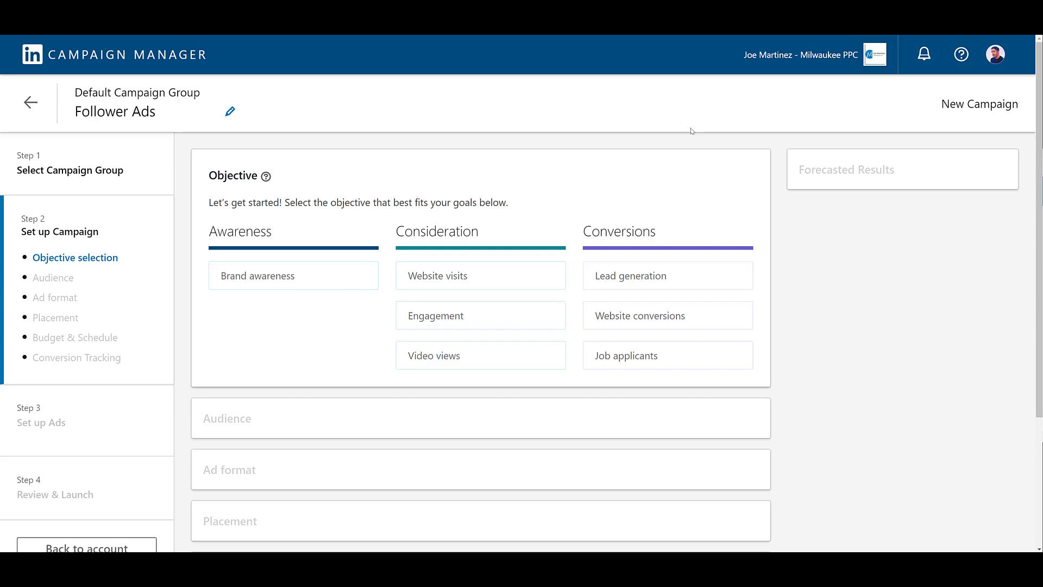
Pick Engagement under Consideration as the Follower Ads campaign objective.
mouse_move(319, 279)
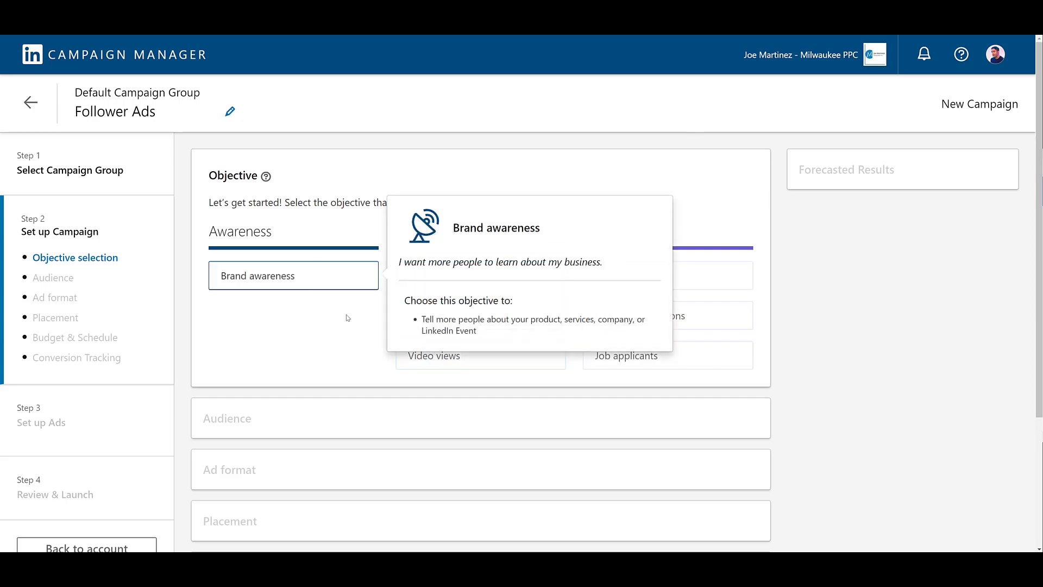
mouse_move(517, 322)
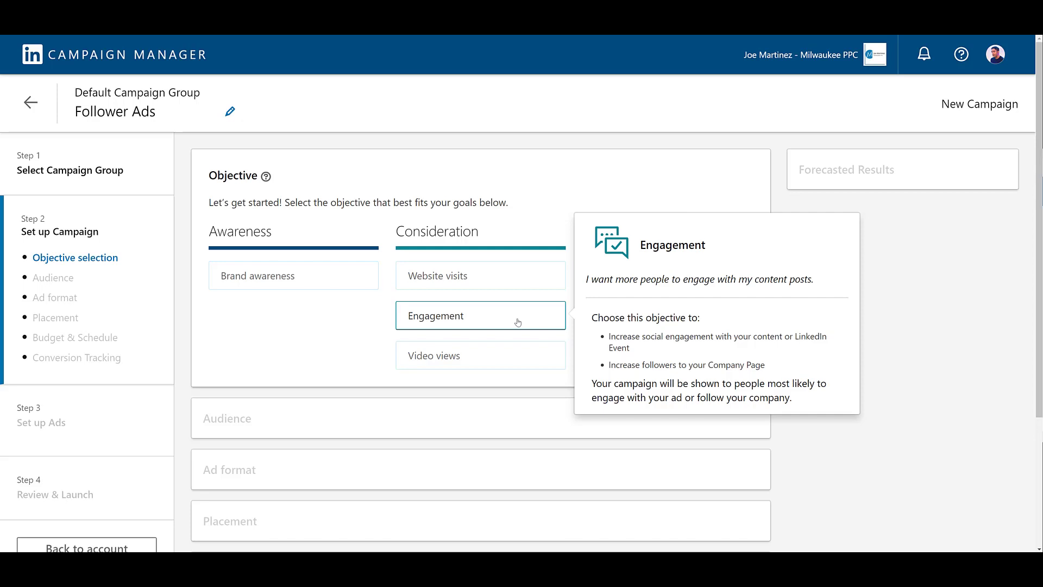
click(518, 323)
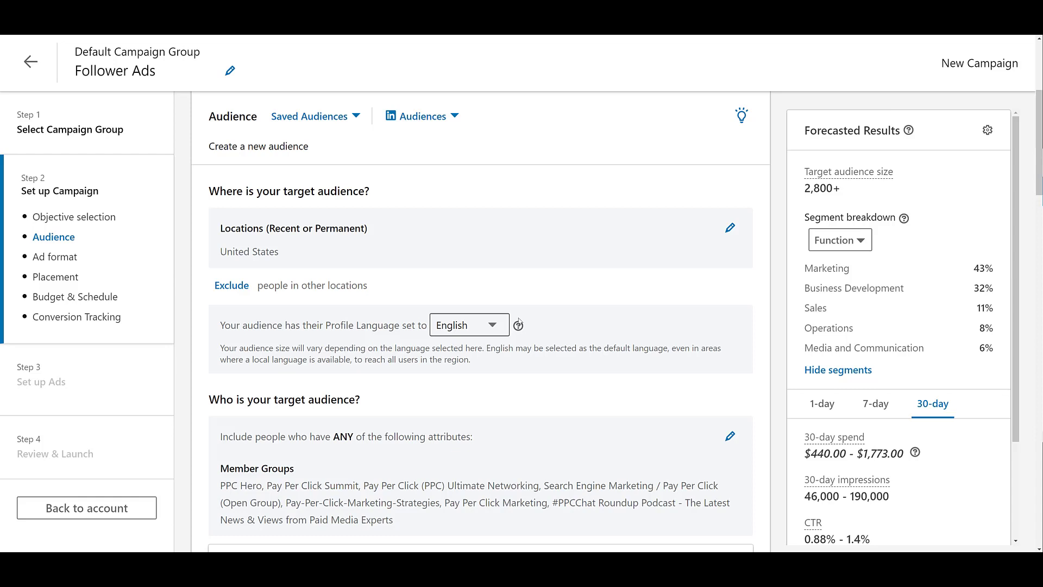
Choose the Follower ad card as the ad format, then return to the Audience section.
scroll(519, 320, down, 10)
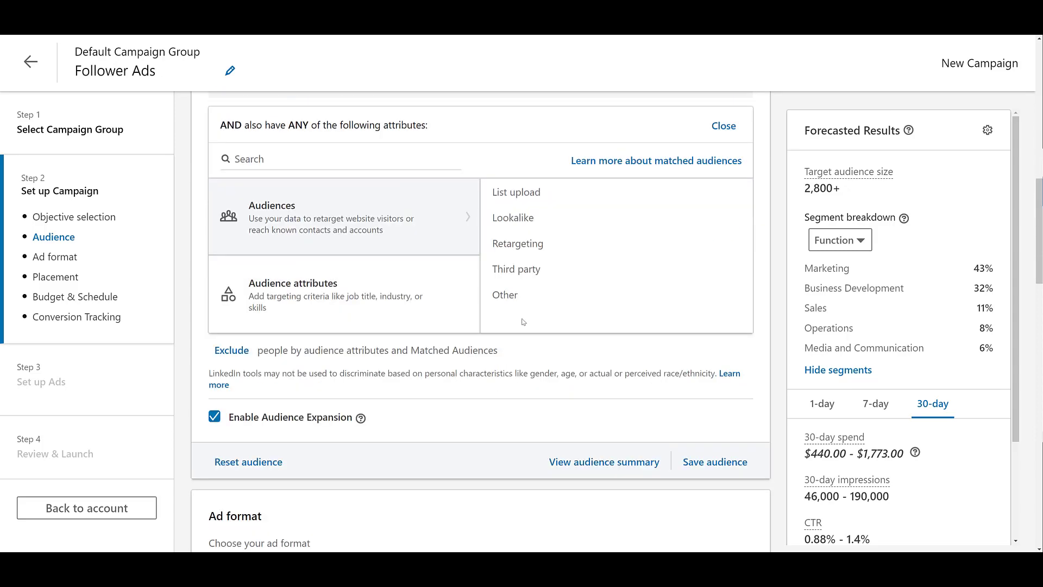
scroll(523, 322, down, 2)
mouse_move(673, 391)
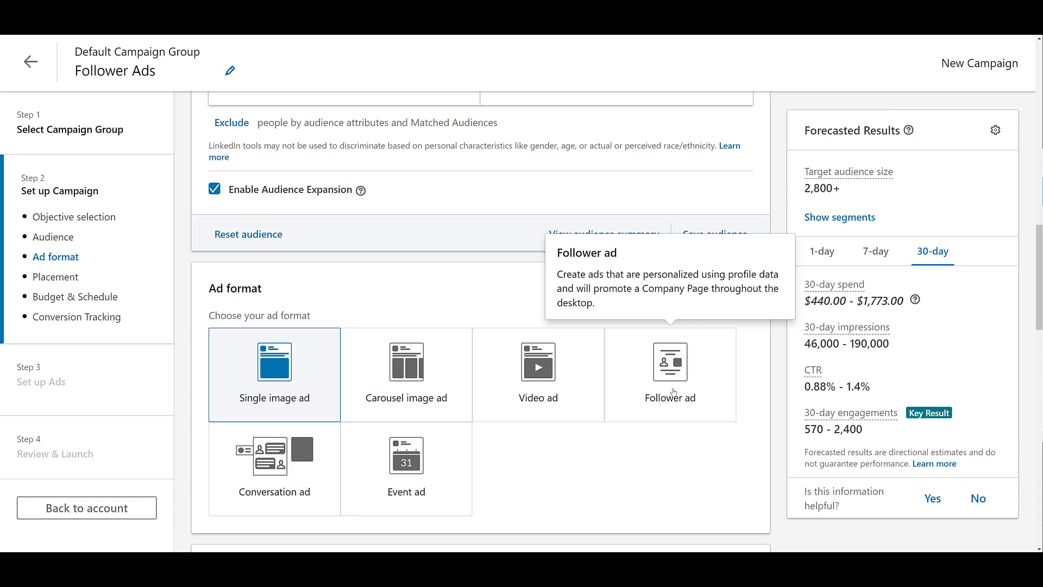
click(674, 392)
scroll(666, 347, down, 3)
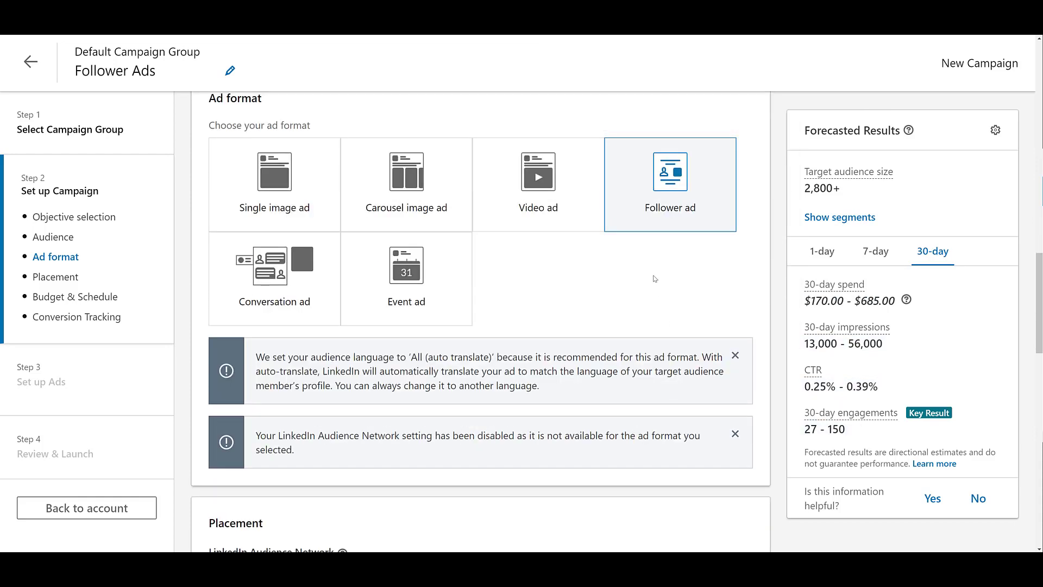
scroll(655, 279, up, 10)
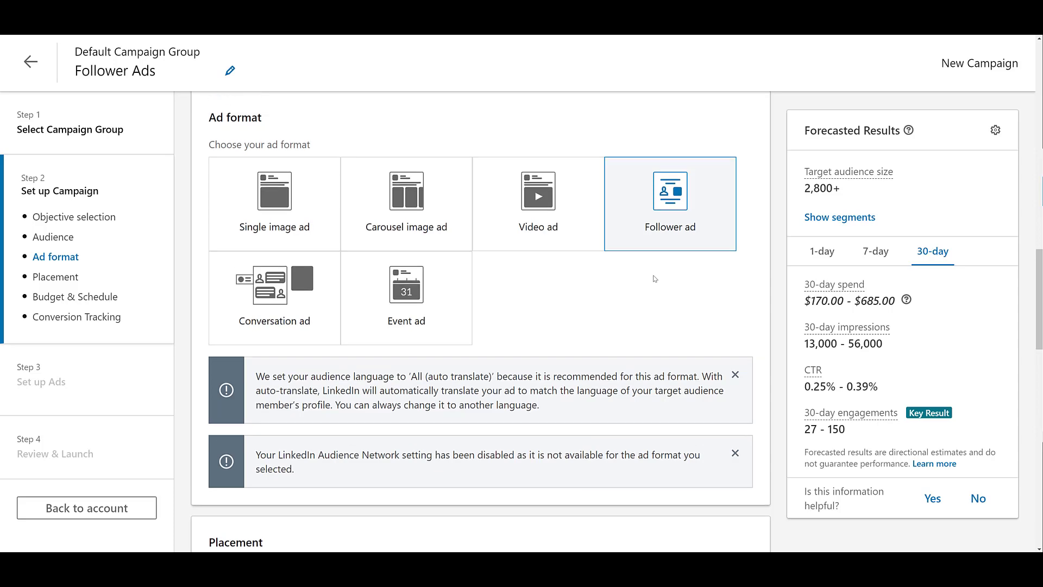
scroll(655, 278, up, 5)
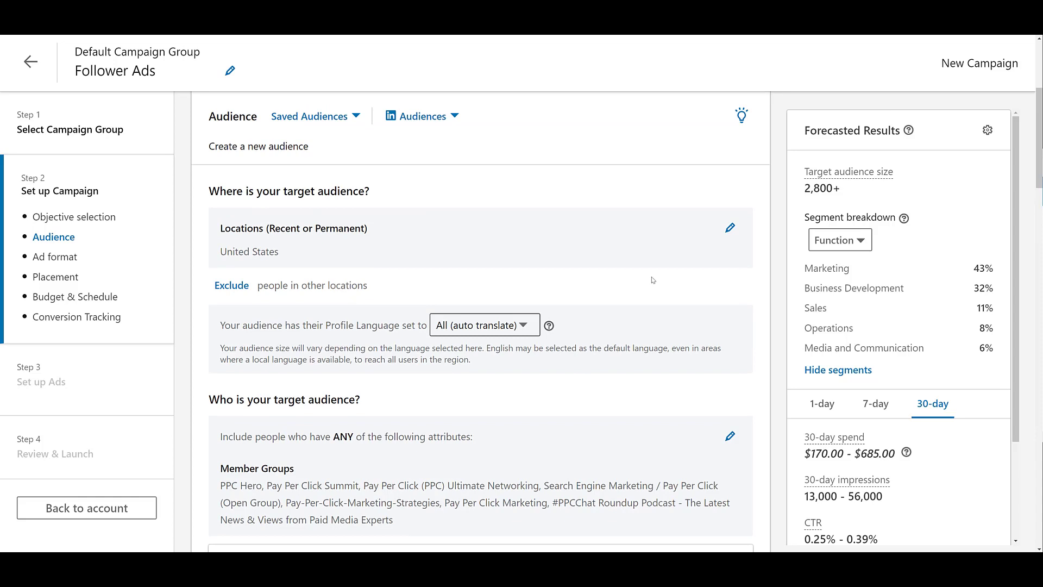
Set the audience Profile Language to English and scroll to the bottom of the settings.
click(515, 329)
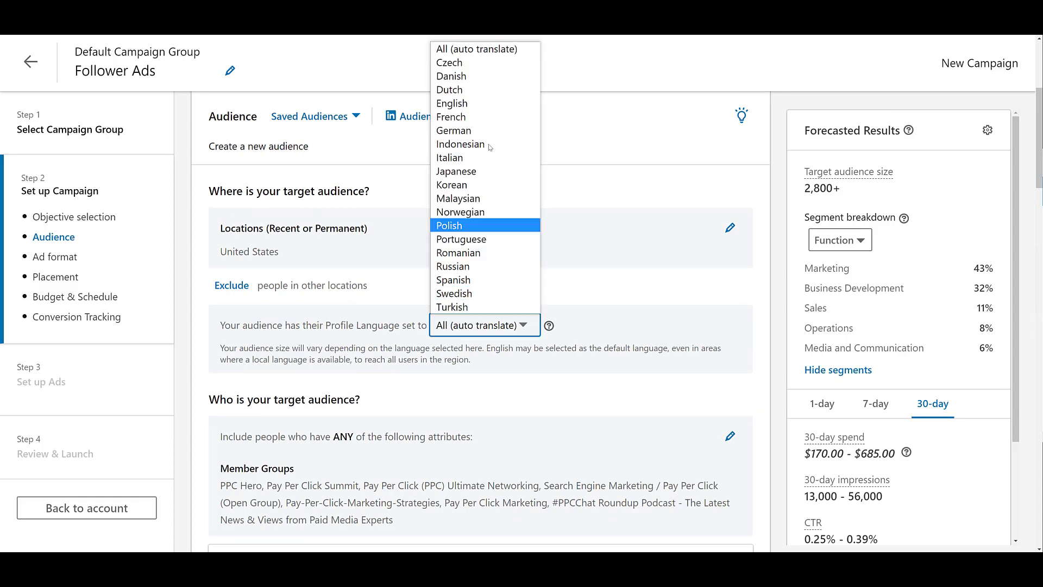
click(490, 103)
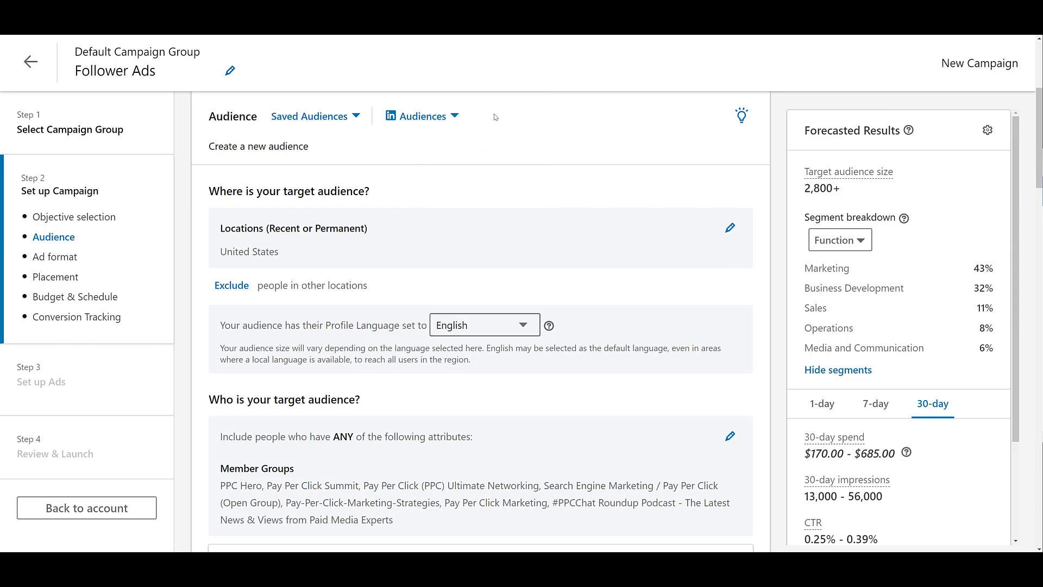
scroll(495, 121, down, 10)
scroll(502, 201, down, 7)
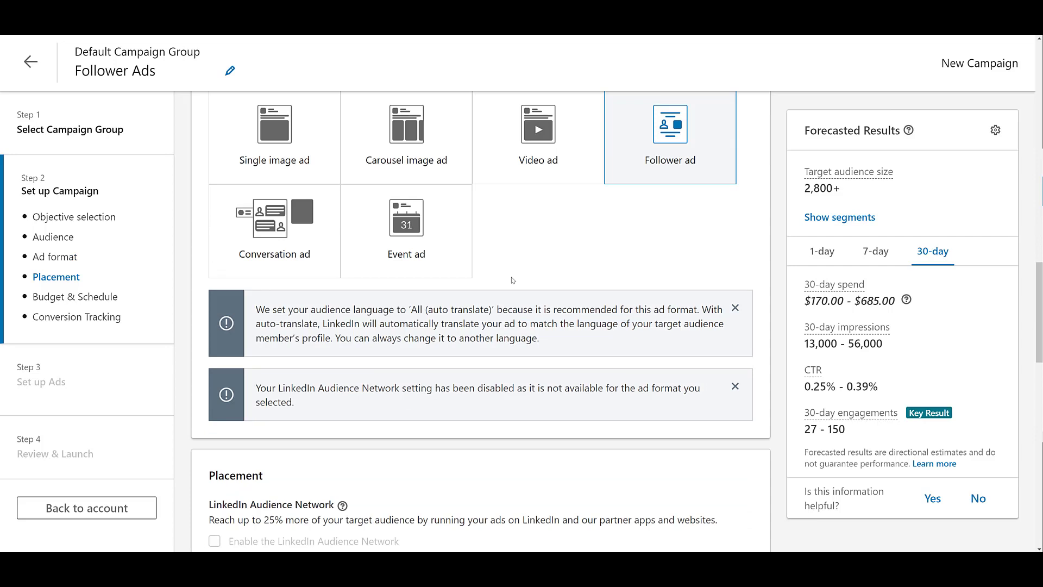
scroll(512, 281, down, 10)
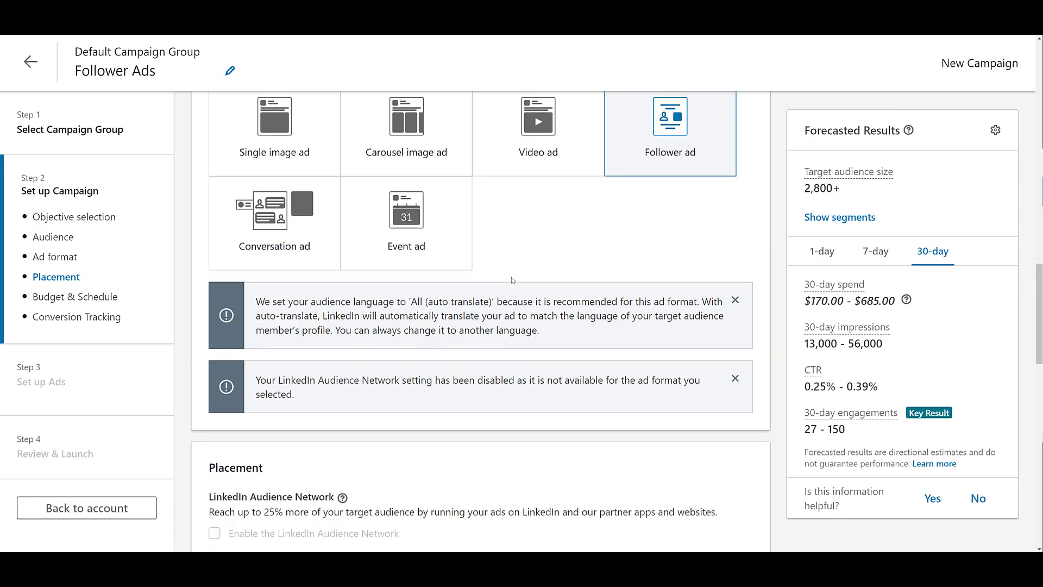
scroll(513, 281, down, 5)
scroll(513, 280, down, 3)
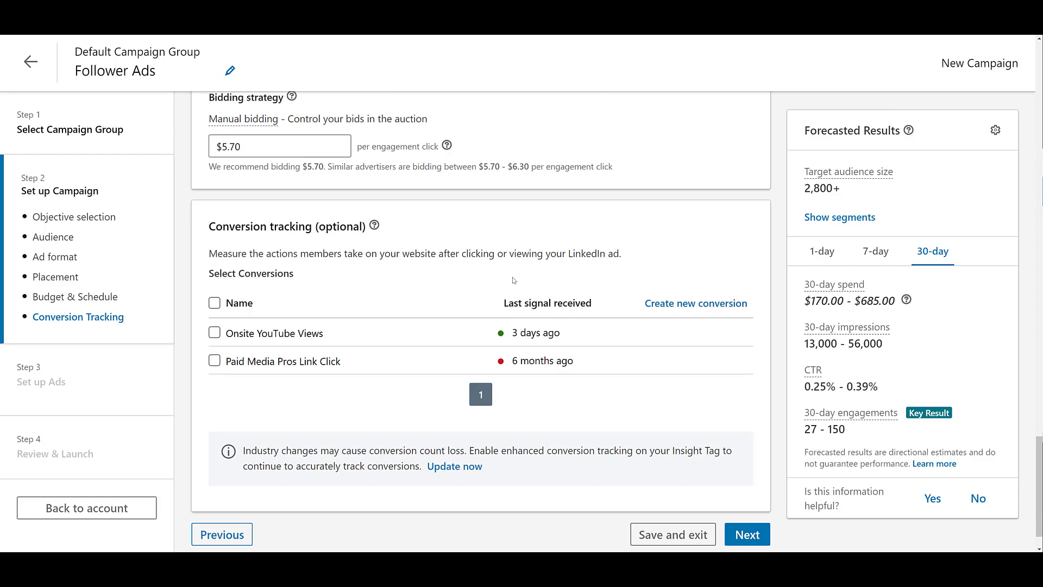
Save the campaign settings and start a new ad with Create new ad.
click(747, 534)
click(805, 505)
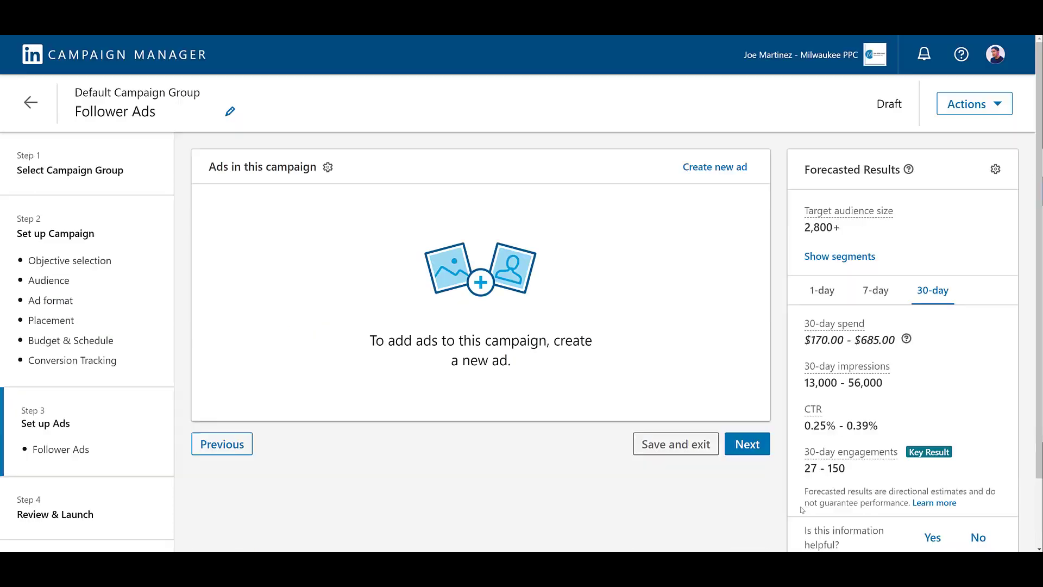
click(715, 168)
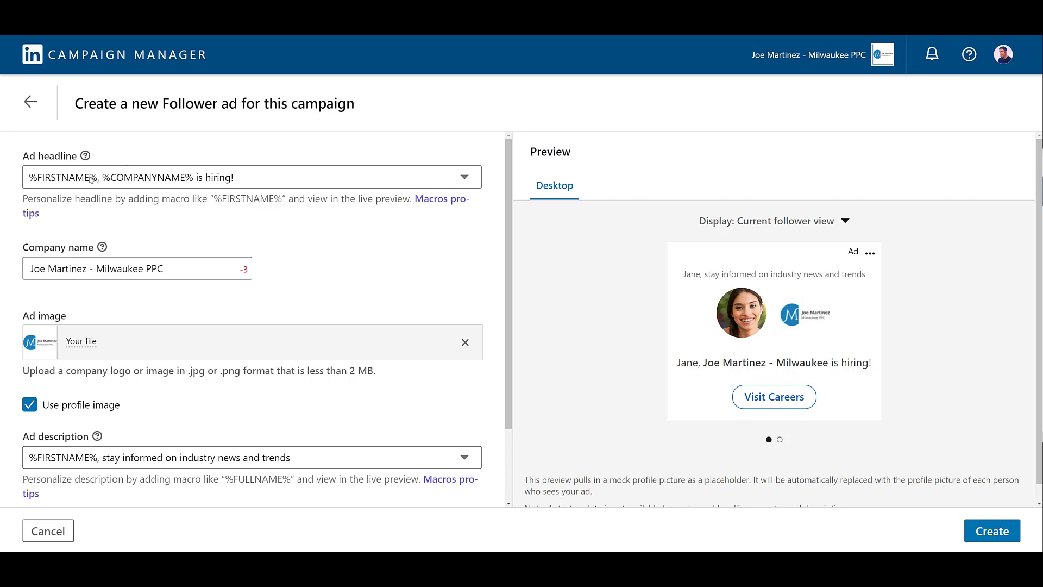
Choose the 'grow your business with news and insights from %COMPANYNAME%' headline template.
click(59, 177)
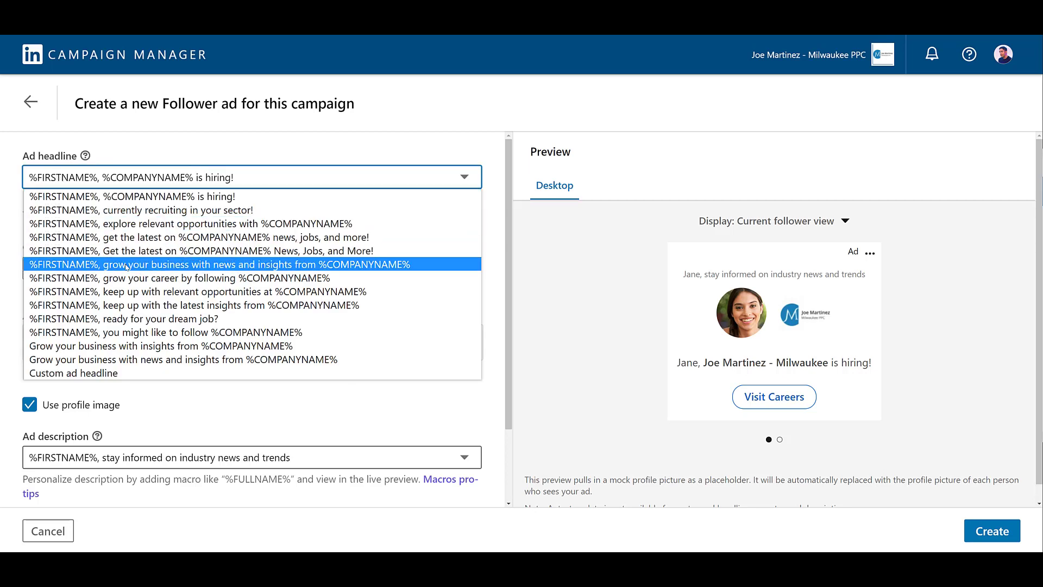
click(127, 266)
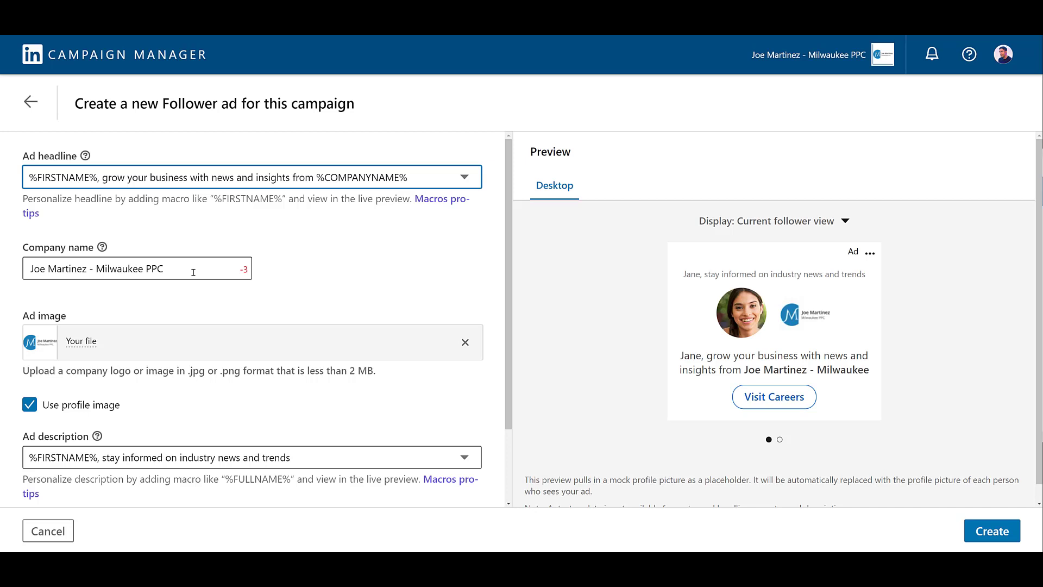
Replace the ad's company name with 'Paid Media Pros'.
drag(192, 273, 2, 260)
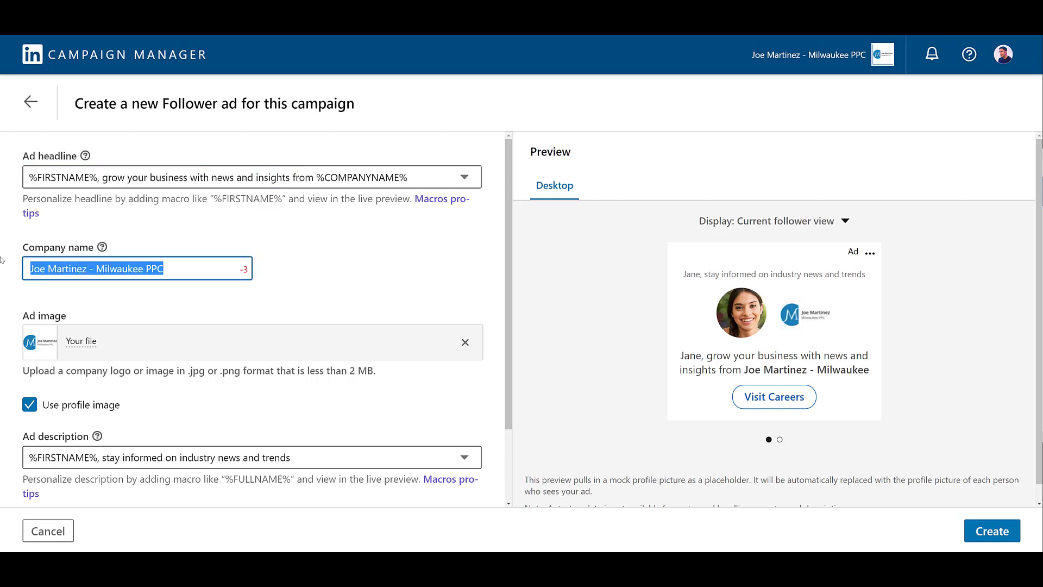
text(Paid Media Pros)
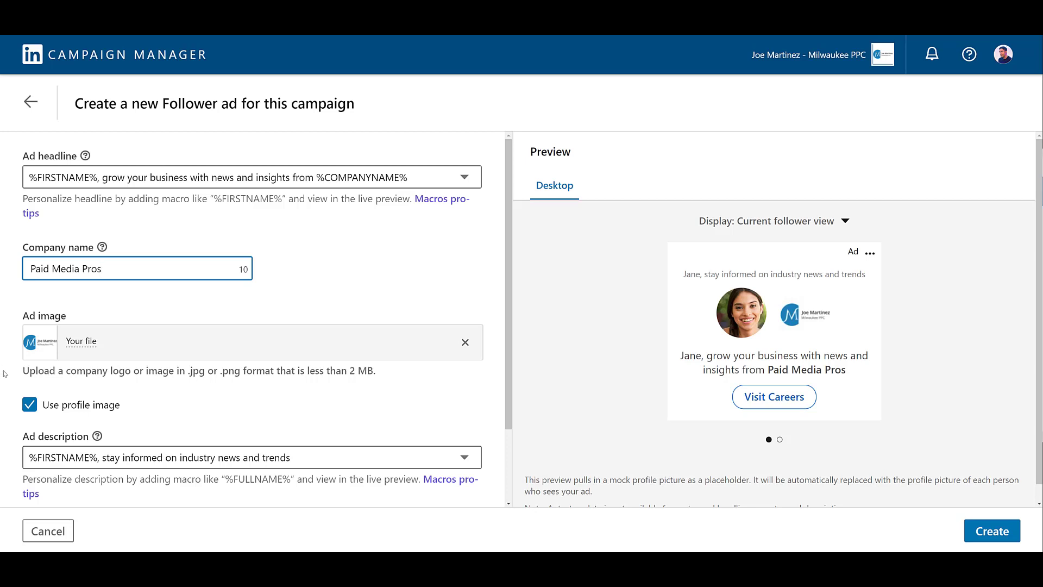
key(Tab)
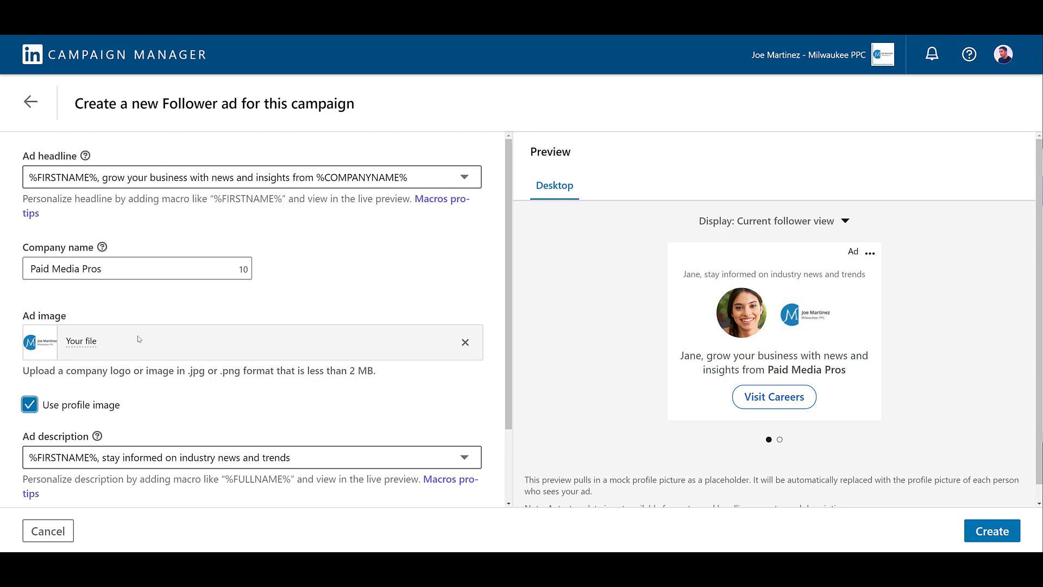
Replace the ad image with YouTube_ProfilePic.png, keeping Use profile image turned on.
click(464, 343)
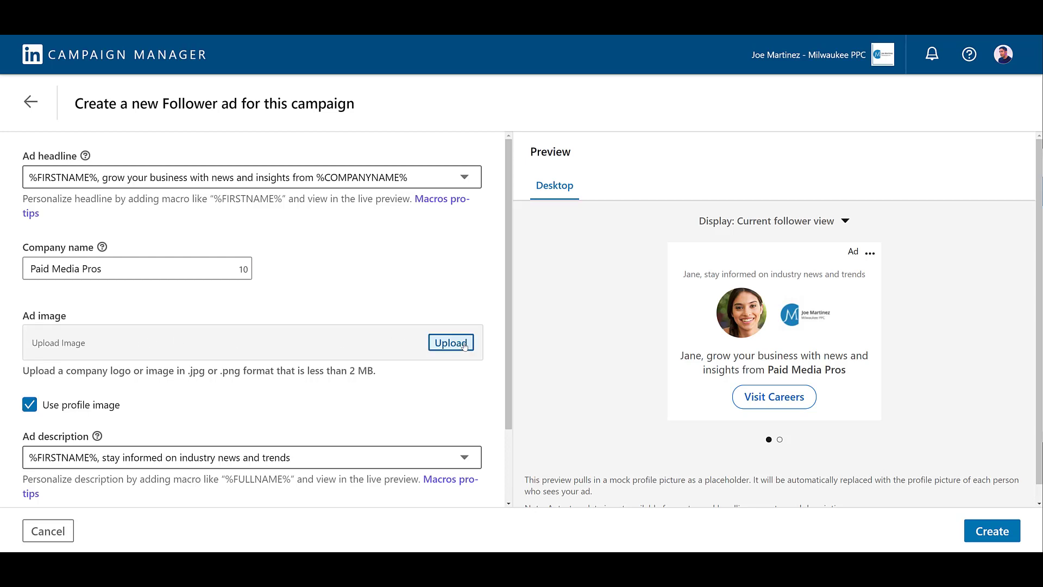
click(451, 343)
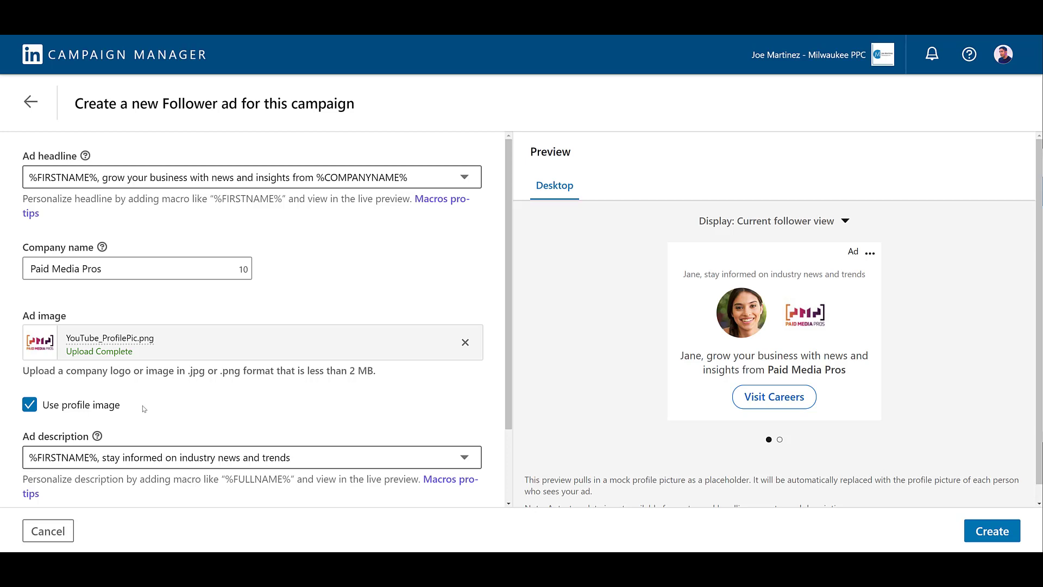
click(30, 405)
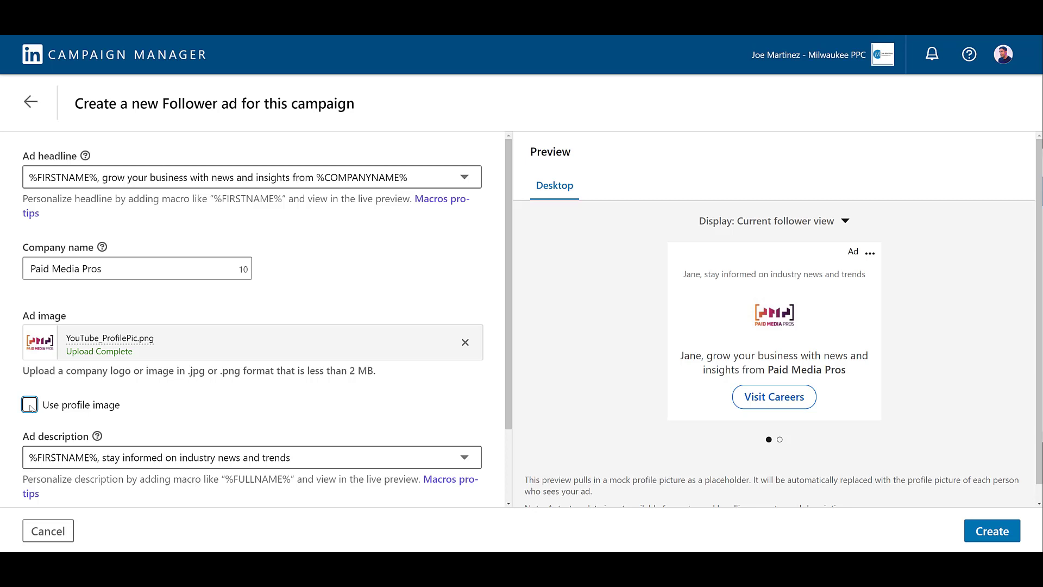
click(30, 406)
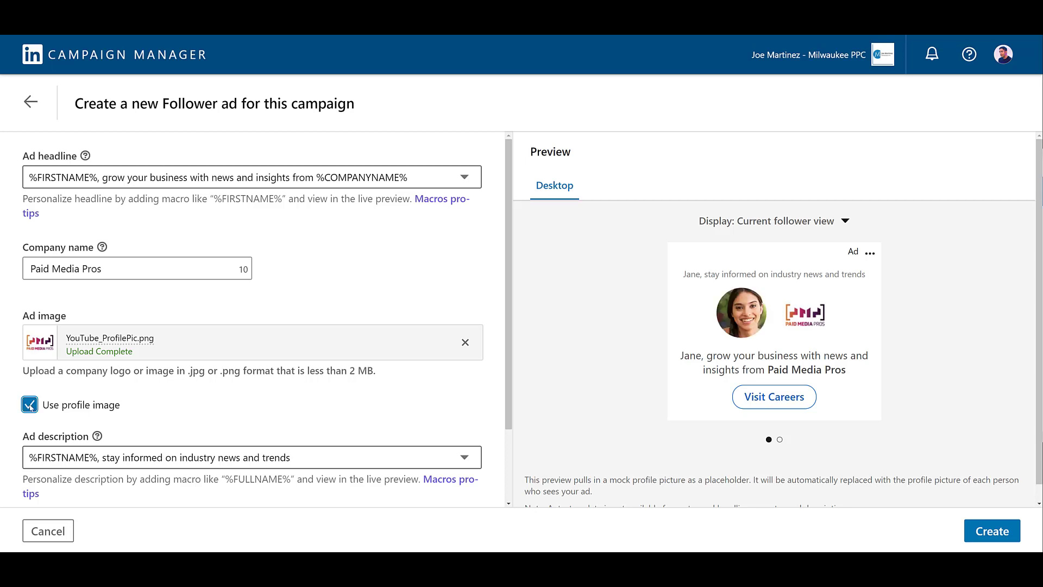
click(422, 463)
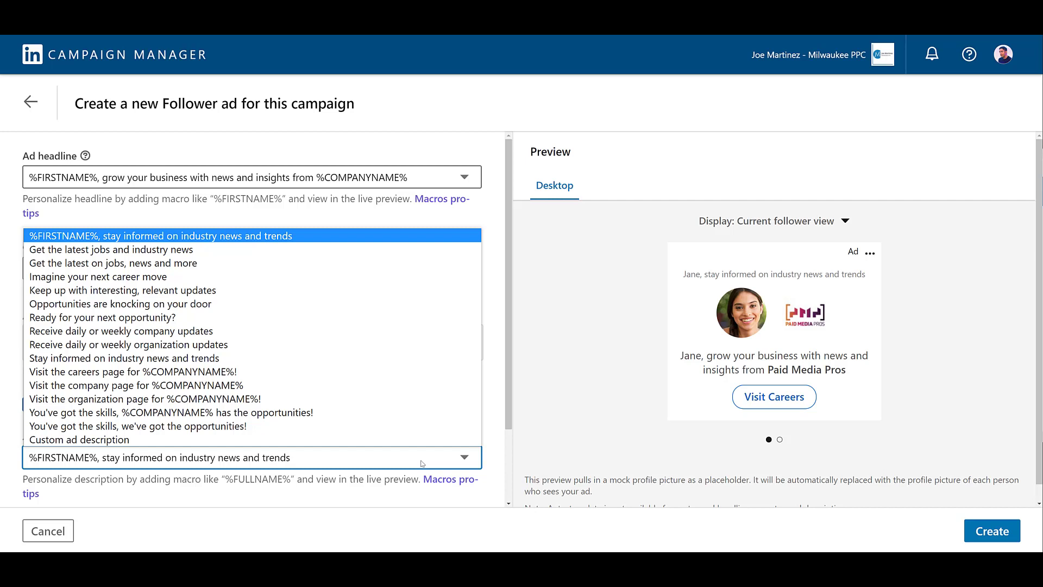
Set a custom ad description reading 'You will follow us %FULLNAME%'.
click(422, 442)
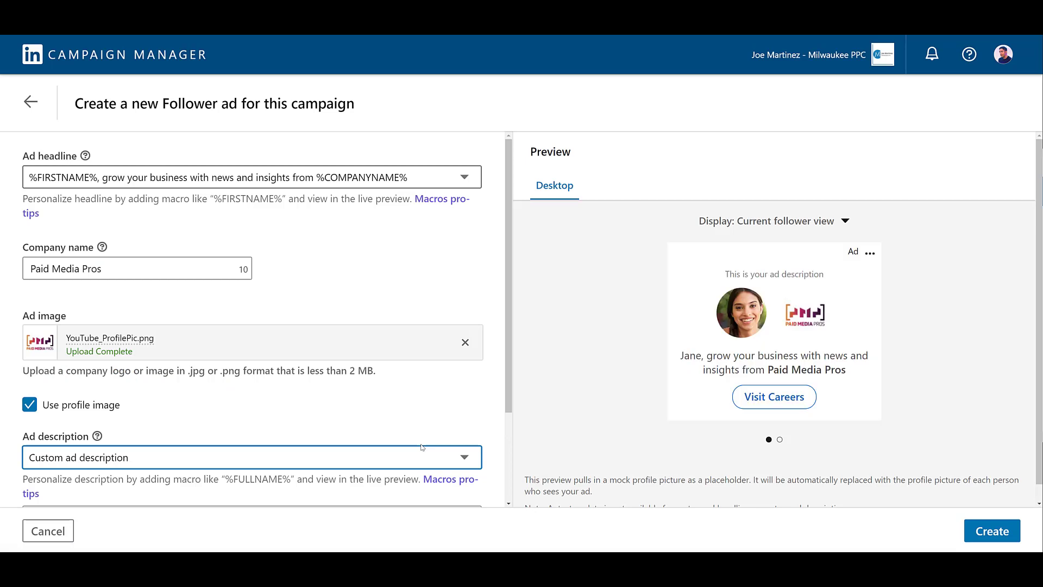
scroll(421, 447, down, 2)
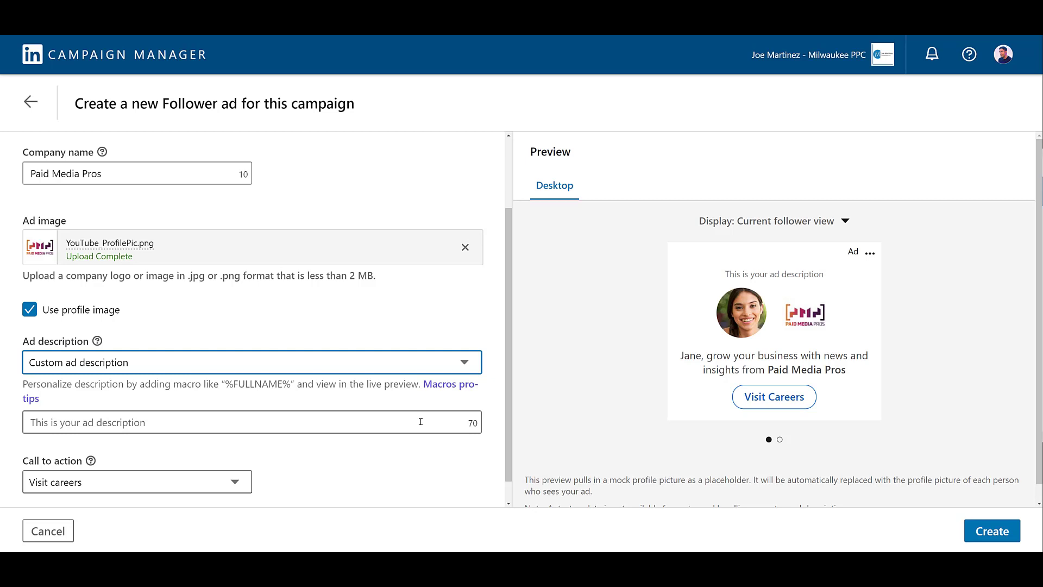
click(421, 422)
text(You will follow us %FULLNAME%)
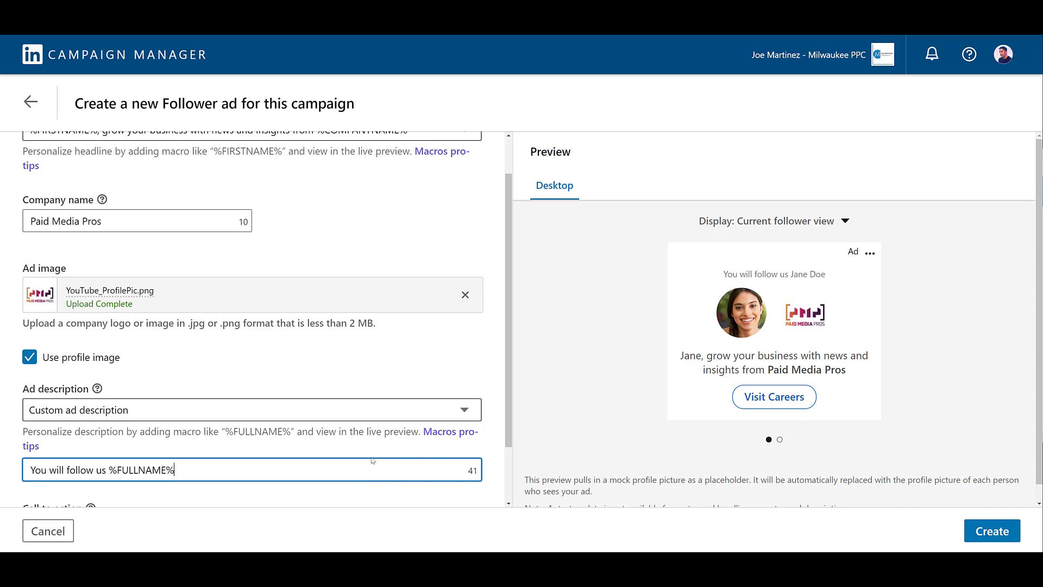
scroll(371, 458, down, 1)
scroll(372, 459, down, 1)
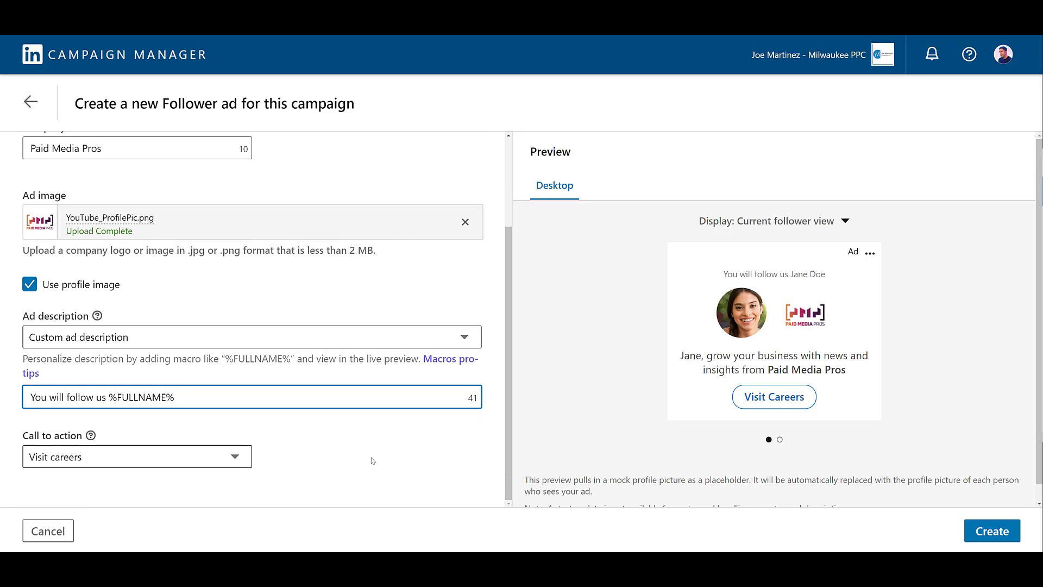
click(116, 434)
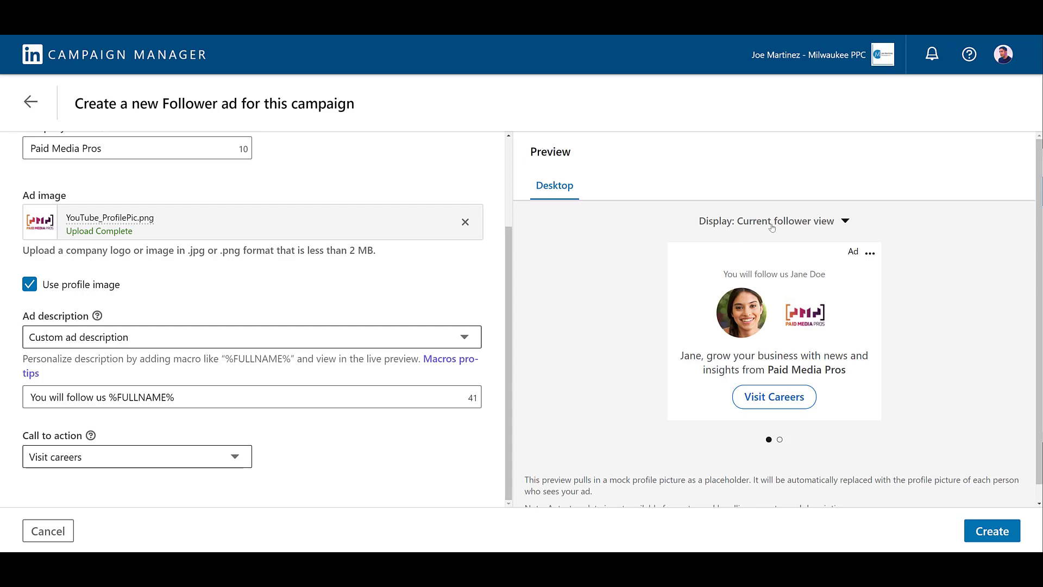
Set the call to action to Visit company, check the non-follower preview, and create the ad.
click(772, 223)
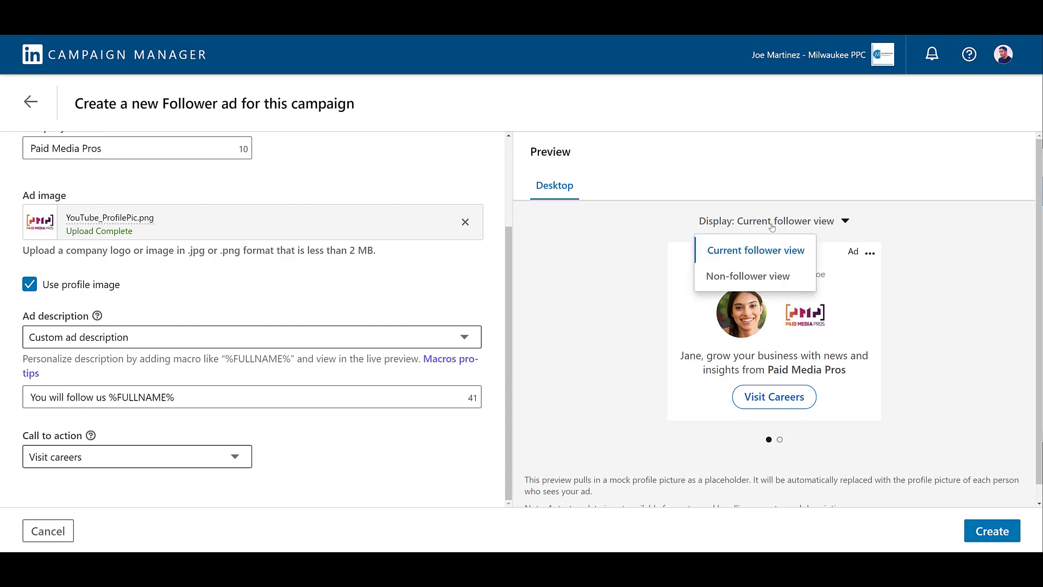
click(777, 278)
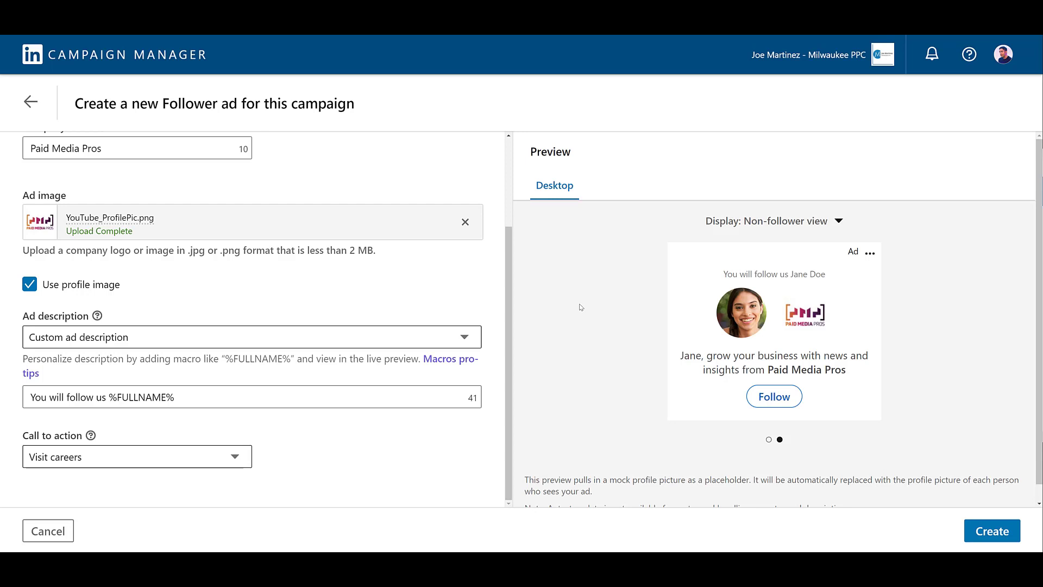
click(92, 462)
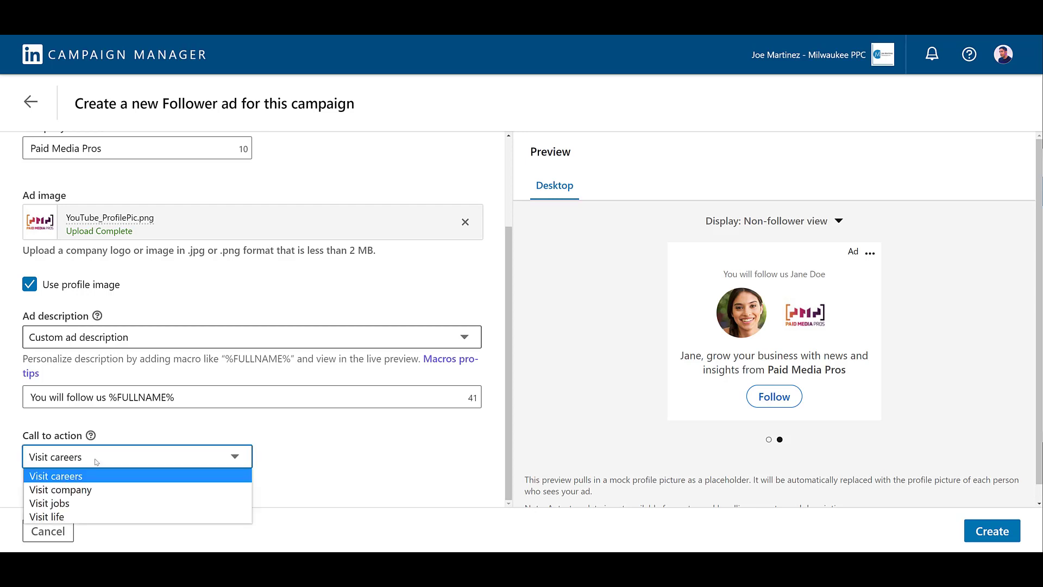
click(109, 490)
click(824, 223)
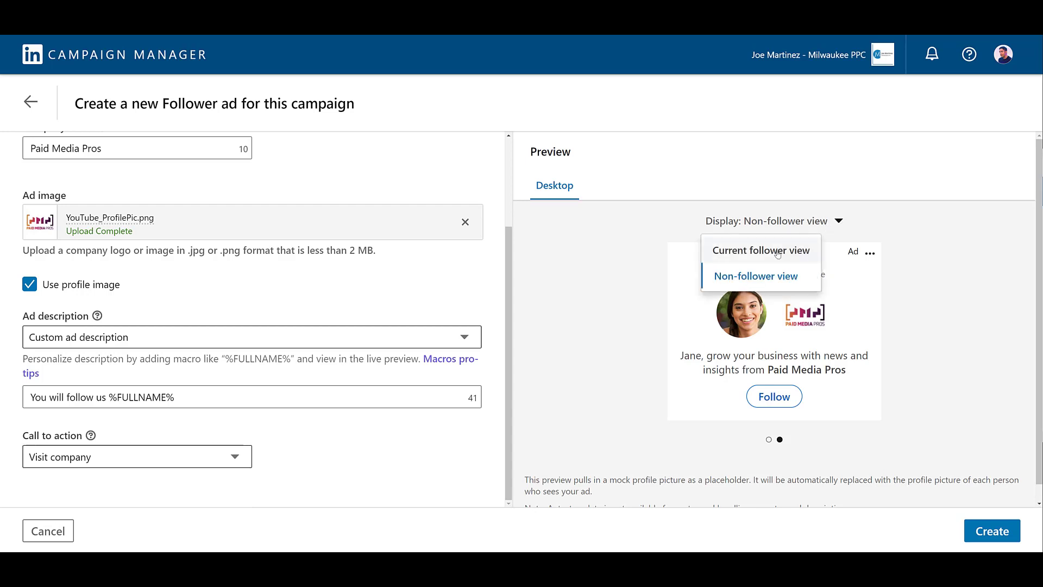
click(778, 253)
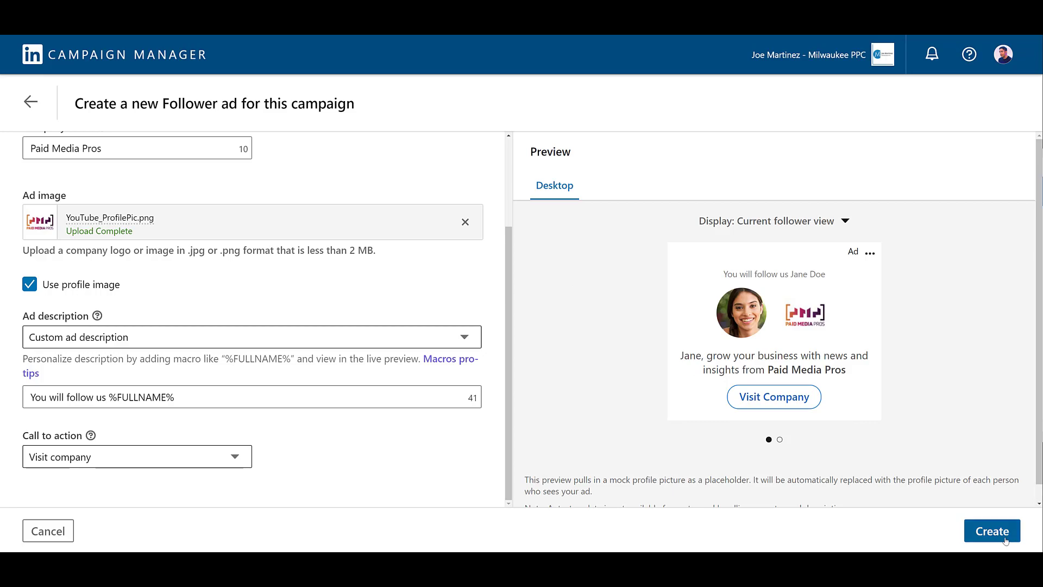
click(992, 532)
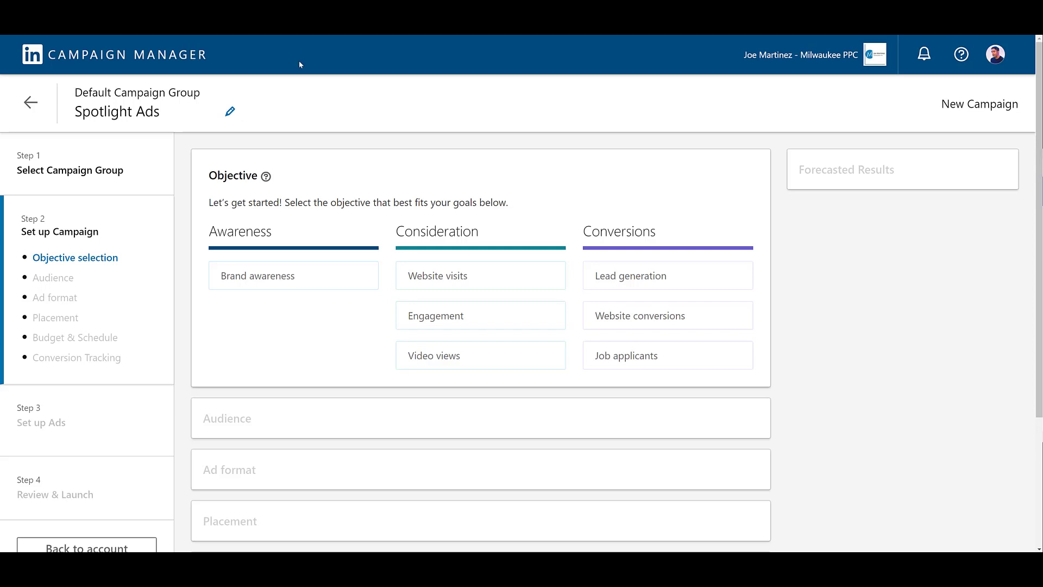
Choose Website visits as the objective and Spotlight ad as the format.
mouse_move(347, 284)
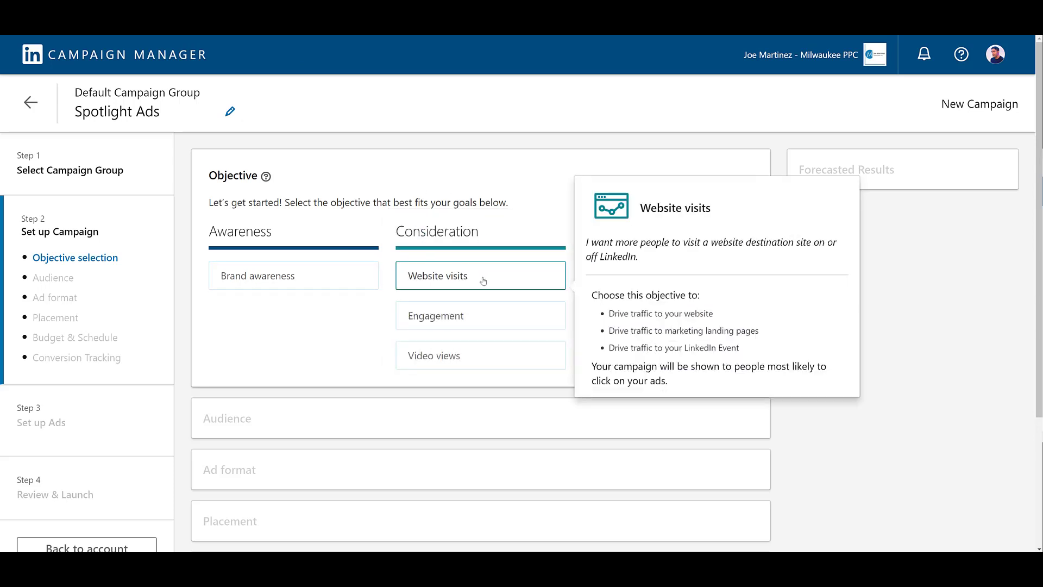
mouse_move(668, 368)
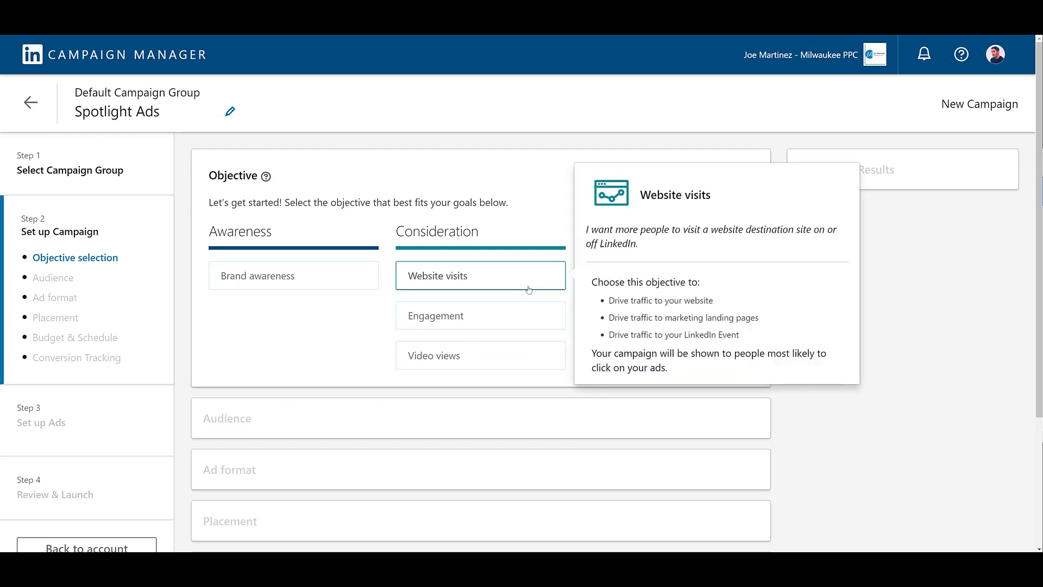
click(528, 288)
scroll(298, 365, down, 10)
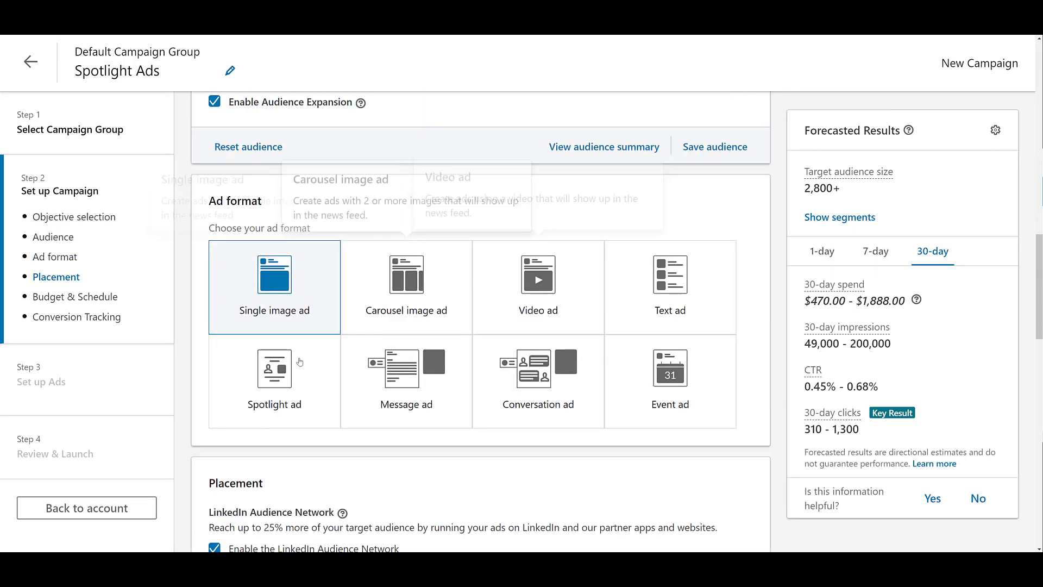
click(299, 366)
Save the Spotlight Ads campaign settings and advance to ad setup.
scroll(431, 458, down, 2)
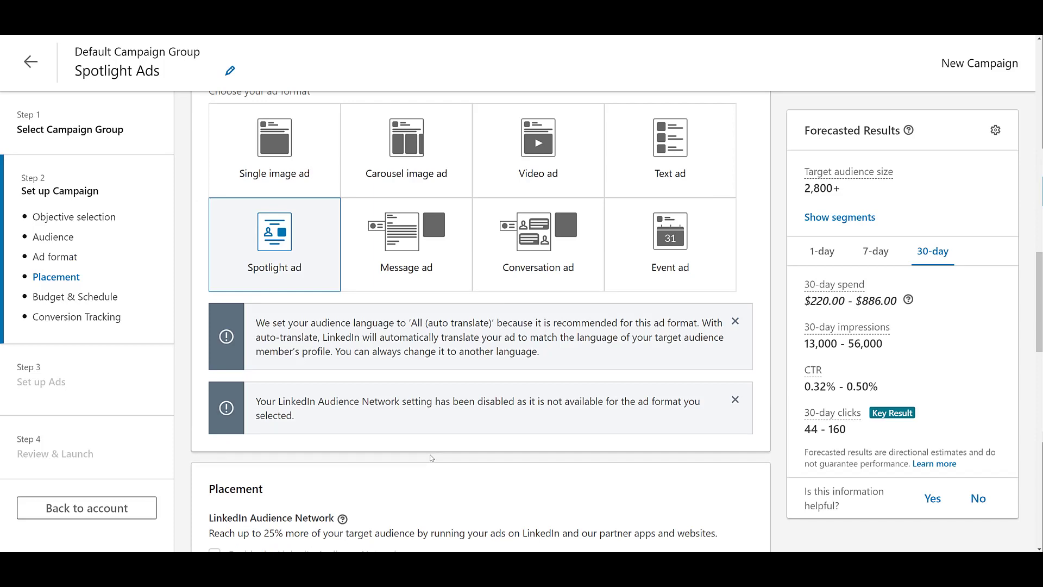
scroll(431, 458, down, 9)
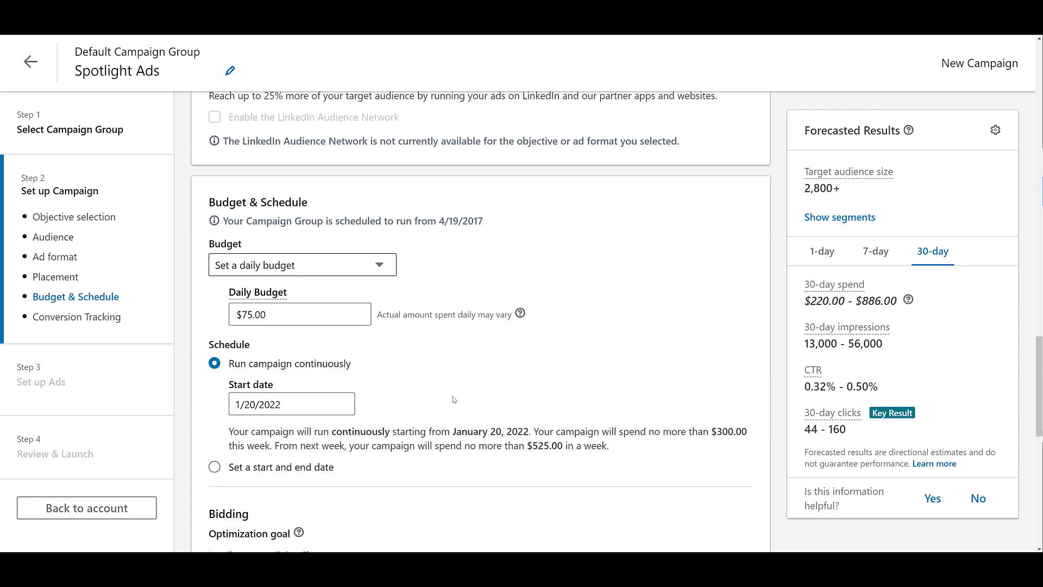
scroll(454, 400, down, 6)
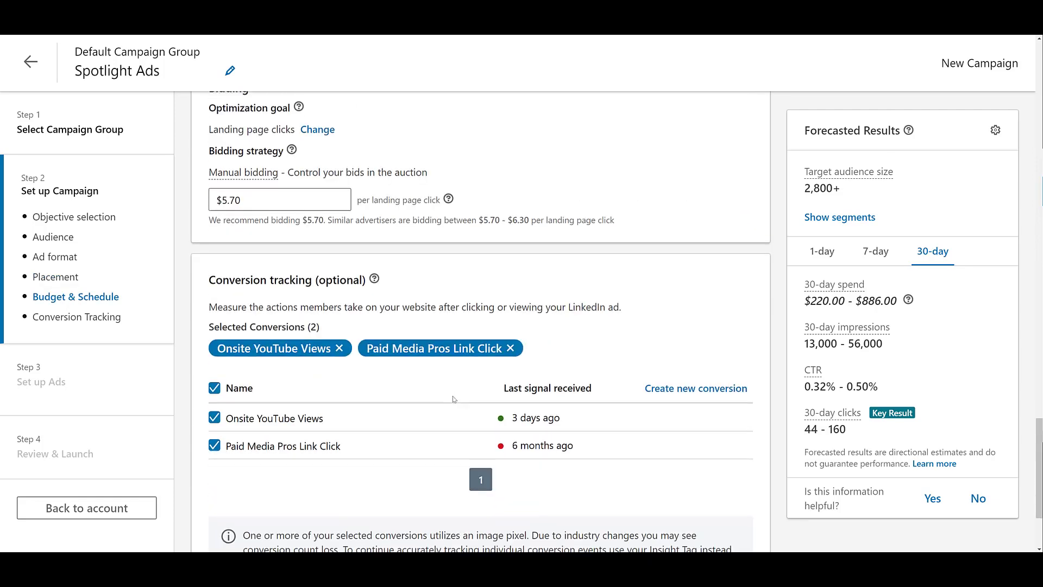
scroll(454, 400, down, 2)
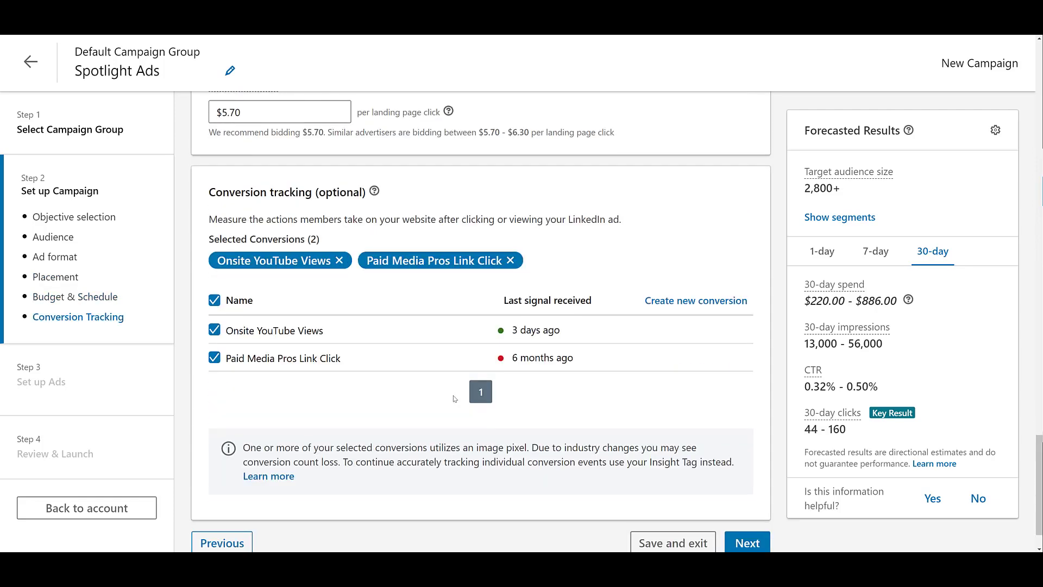
click(765, 539)
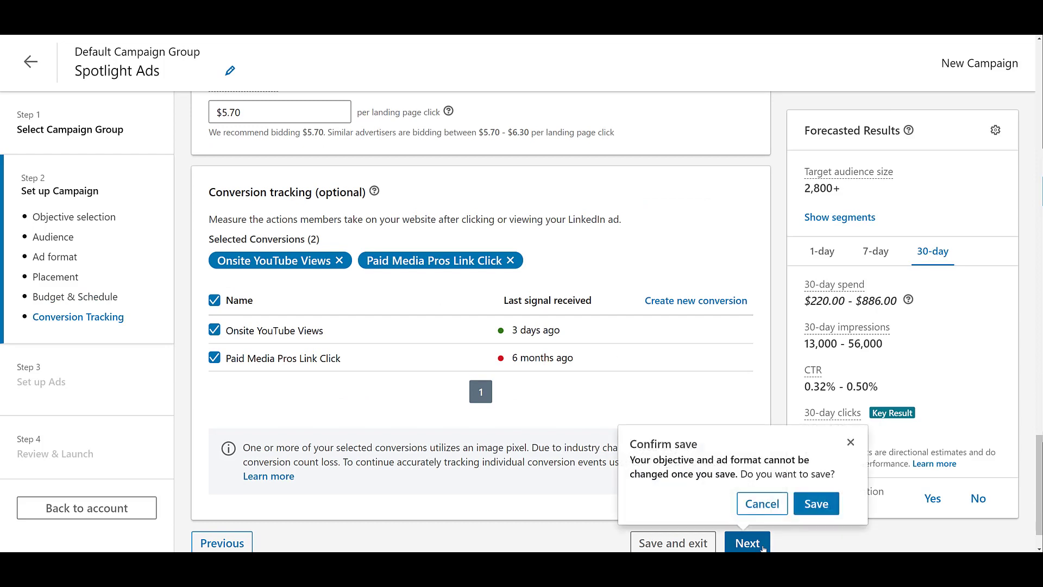
click(816, 504)
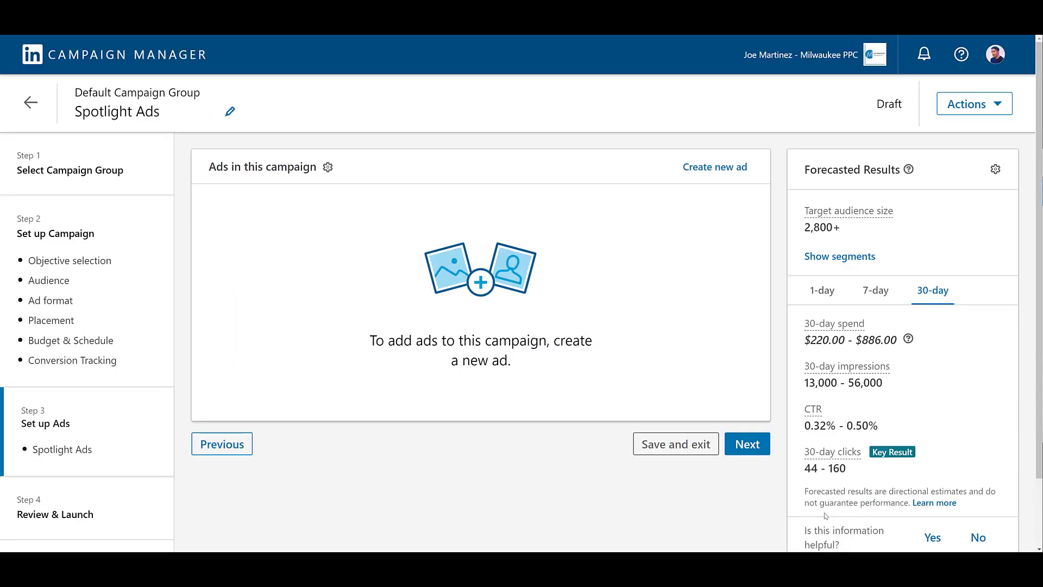
Start a new Spotlight ad, try uploading a banner background image, then remove it.
click(710, 172)
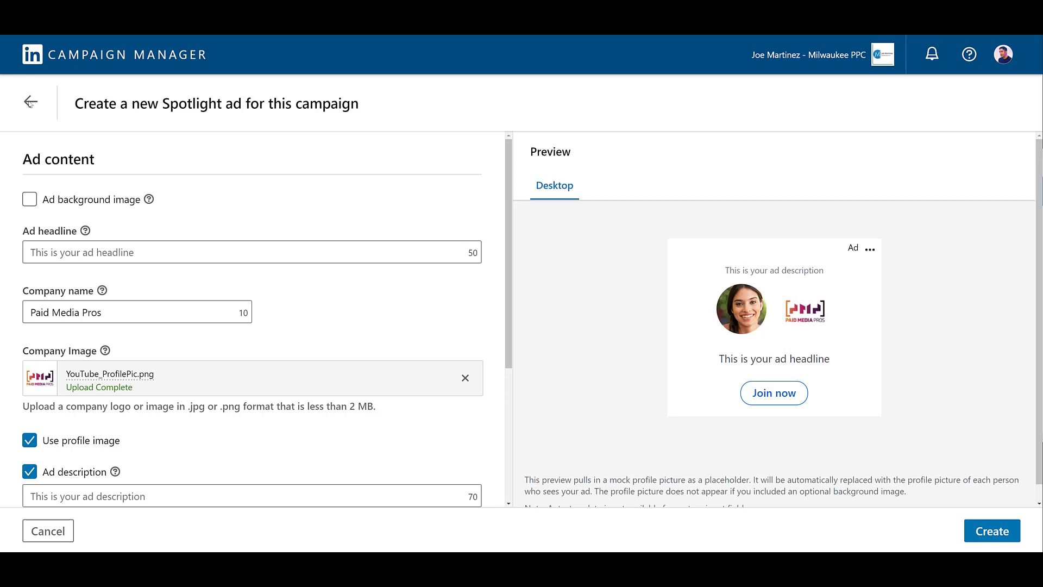
click(30, 200)
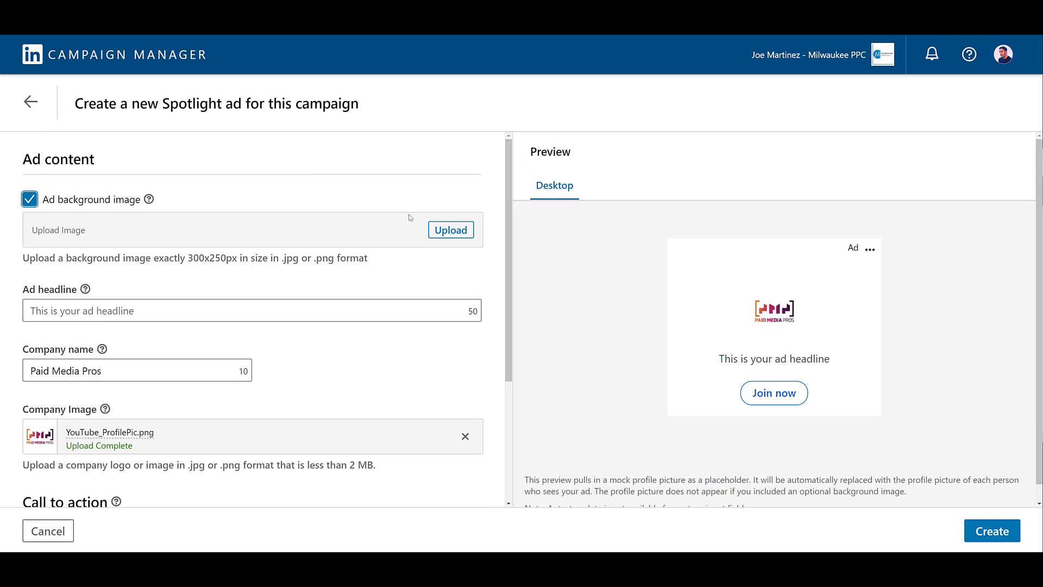
click(451, 229)
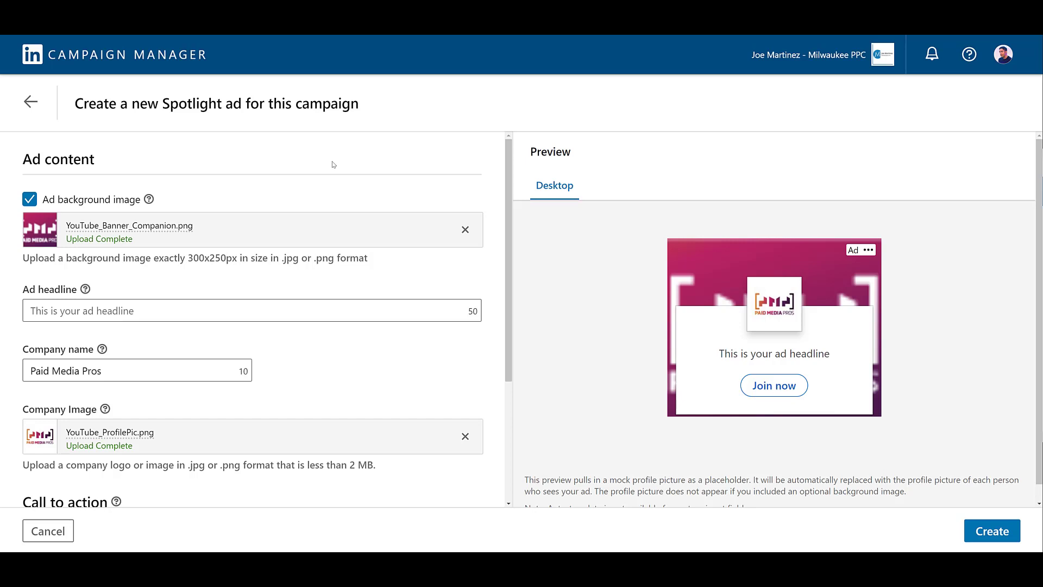
click(31, 200)
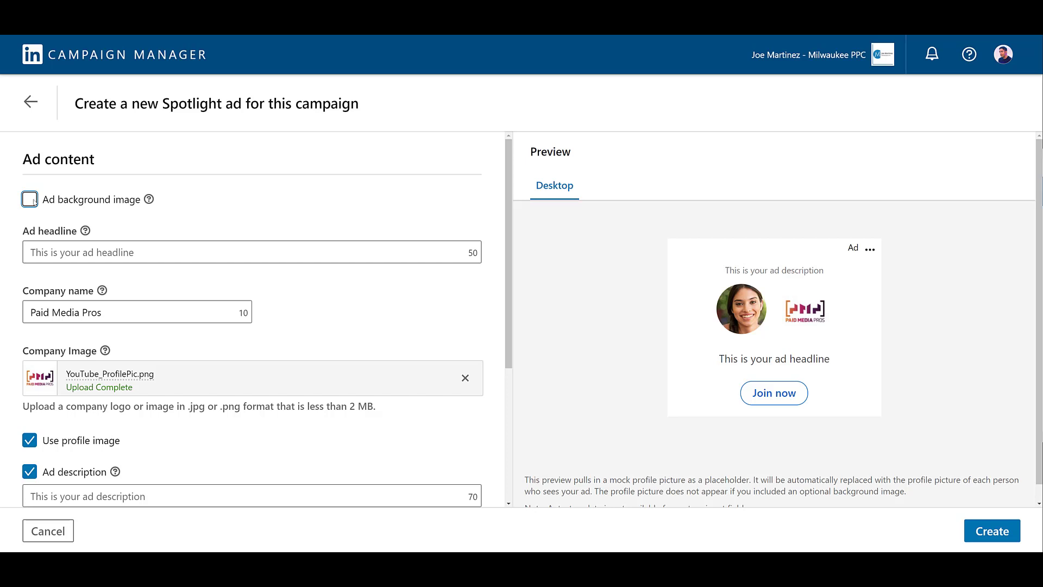
Set the headline 'Hey %FIRSTNAME%! Want more PPC experience?' and drop the ad description.
click(63, 249)
text(Hey %FIRSTNAME%! Want more PPC experience?)
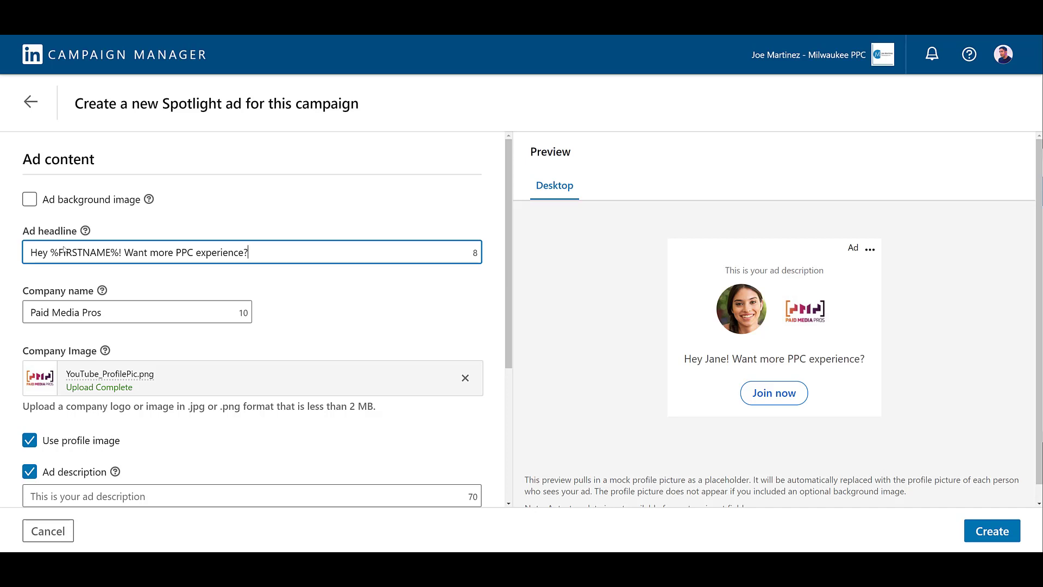
scroll(63, 249, down, 3)
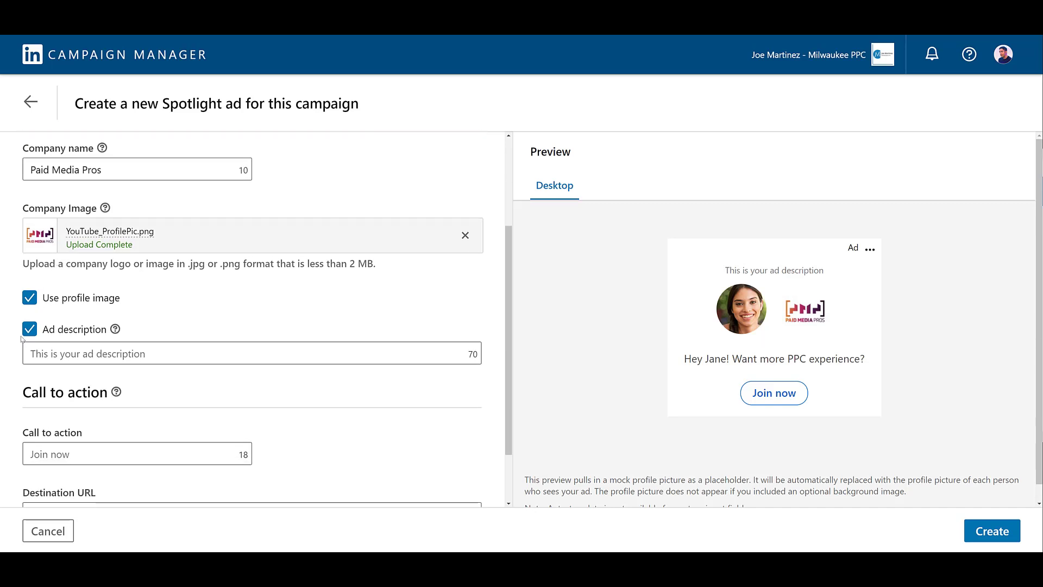
click(29, 330)
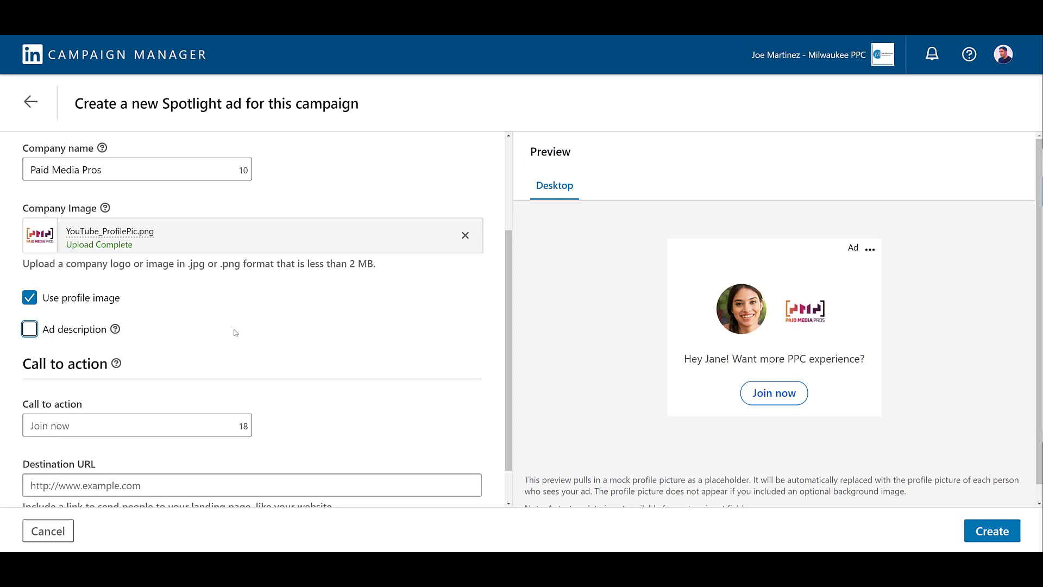
Set call to action 'Free PPC Videos' with destination URL paidmediapros.com, and create the Spotlight ad.
click(132, 427)
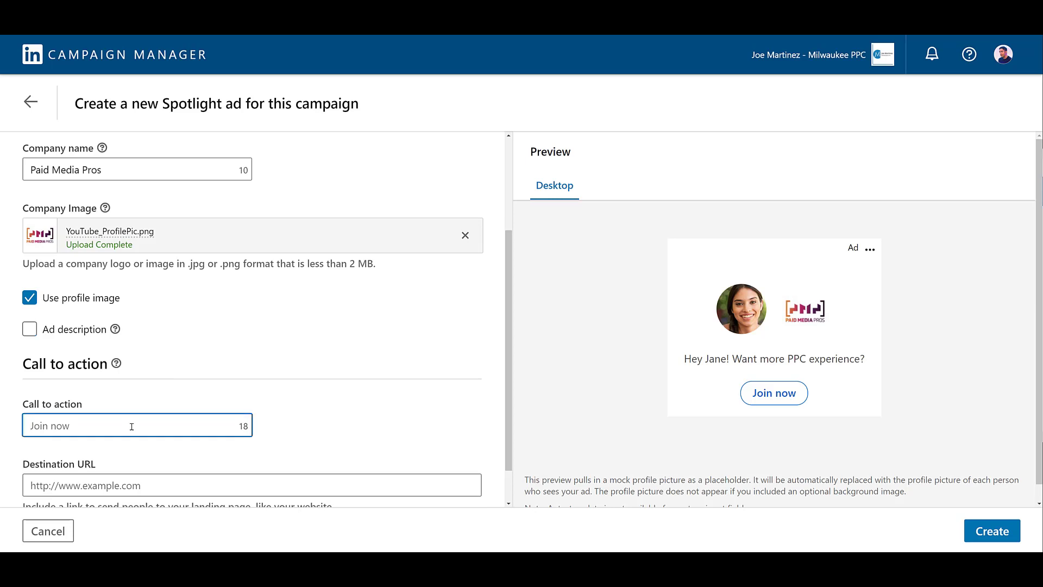
text(Free PPC Videos)
scroll(128, 433, down, 1)
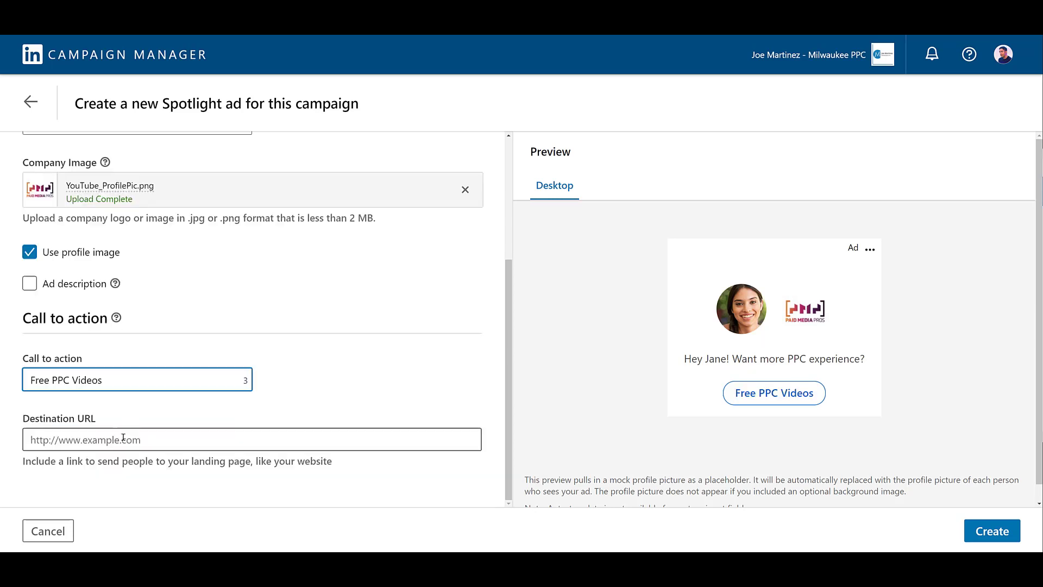
click(123, 439)
text(https://www.paidmediapros.com)
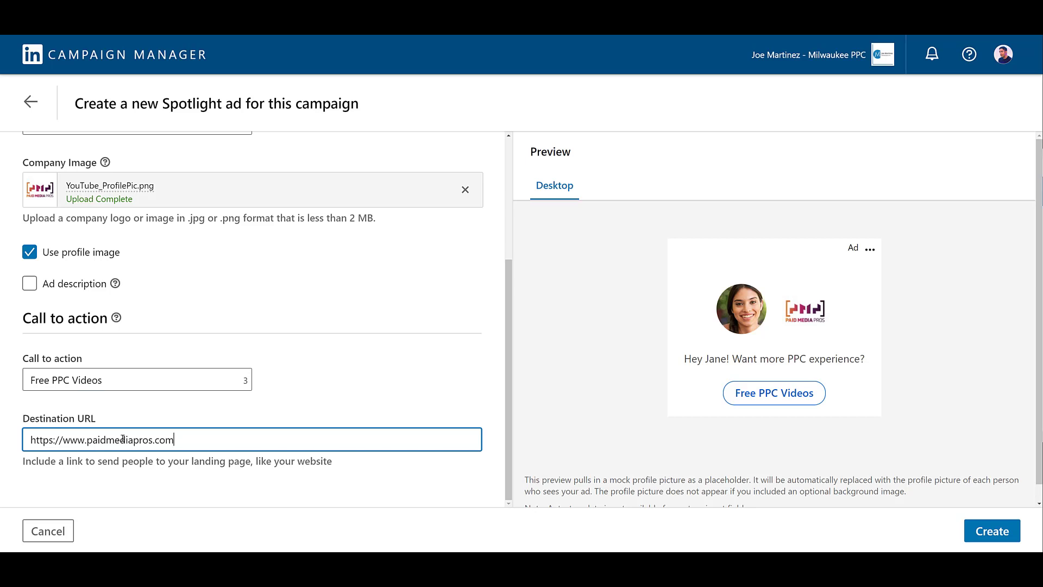
key(Tab)
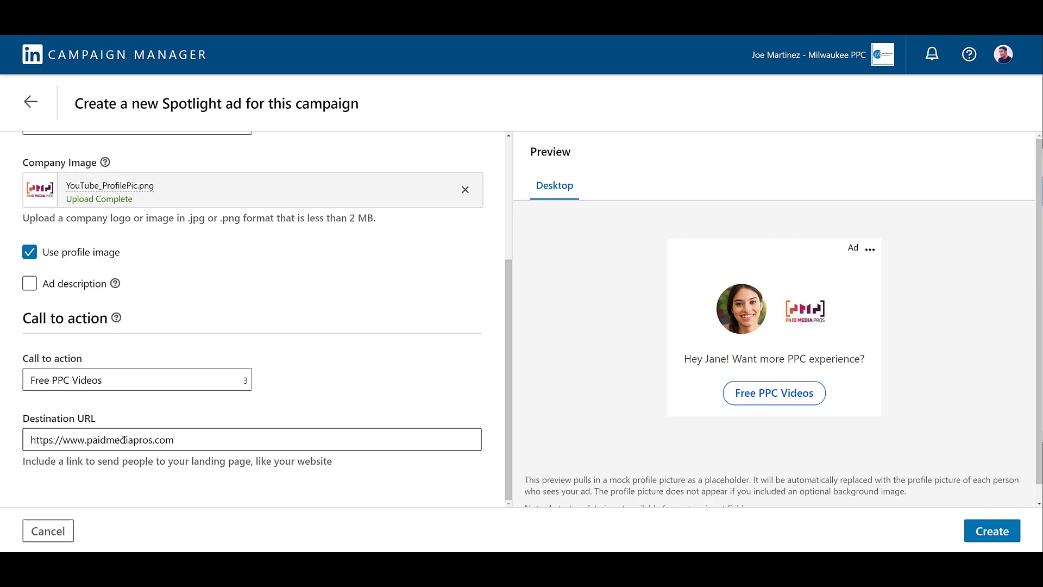
click(992, 531)
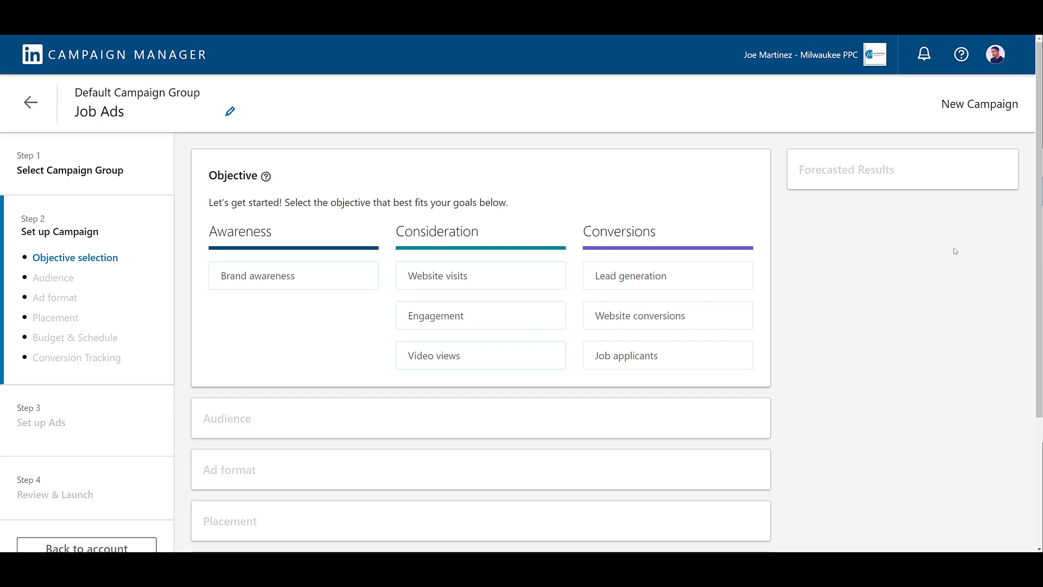
Choose the Job applicants objective and the Jobs ad format, then proceed past campaign setup.
mouse_move(686, 357)
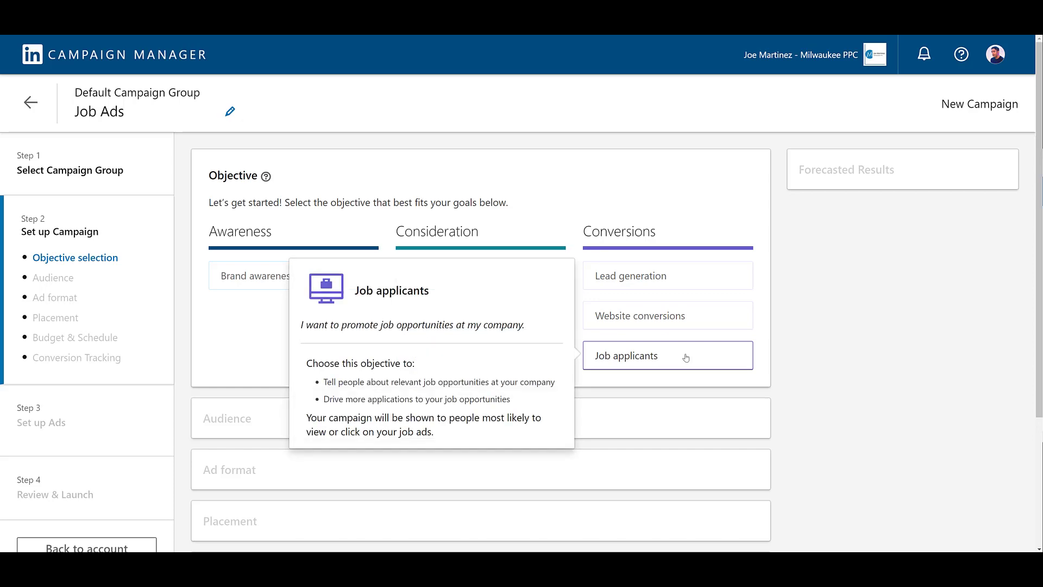
click(686, 357)
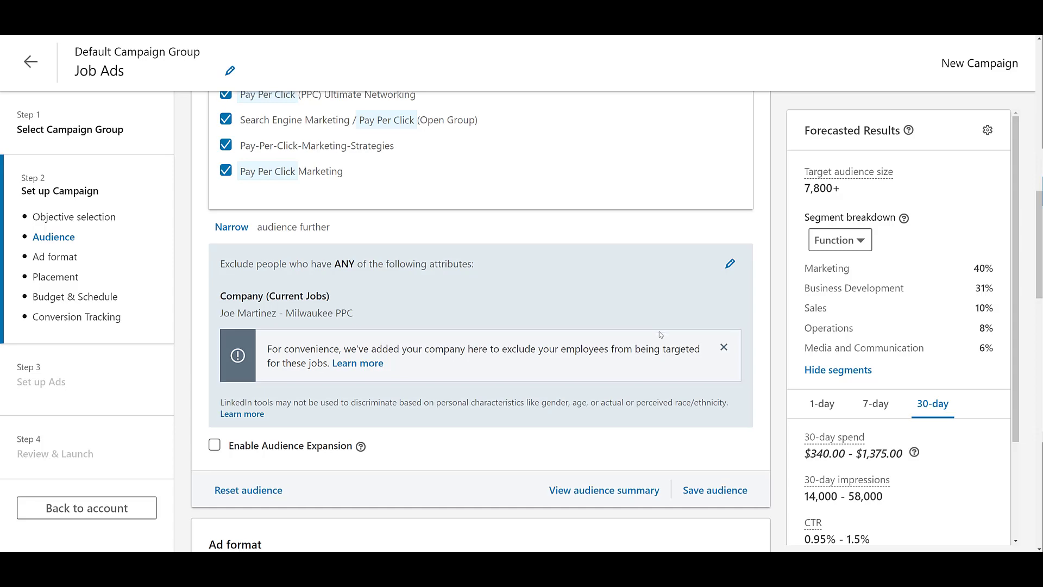
scroll(660, 334, down, 6)
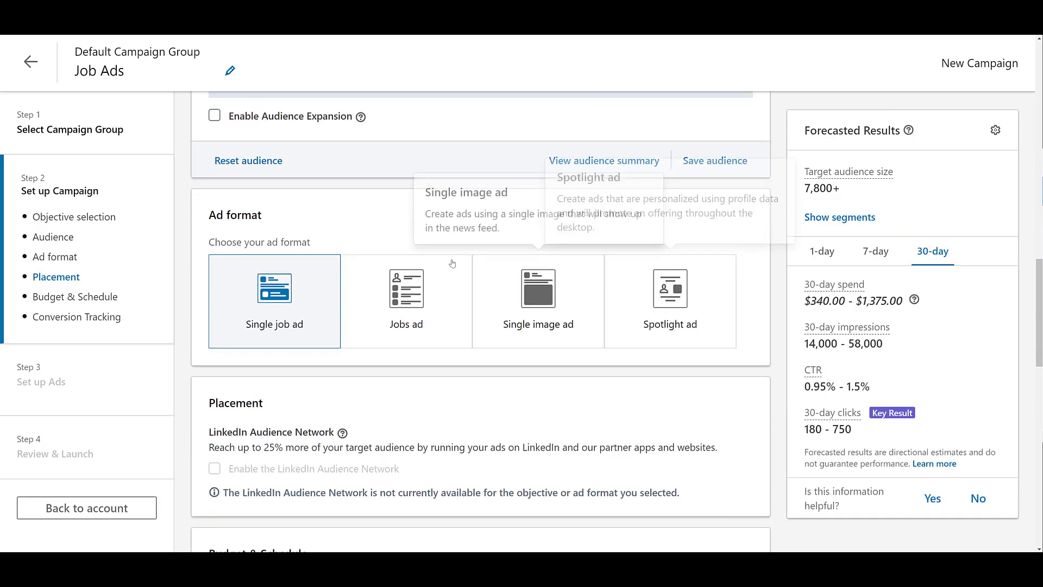
click(449, 302)
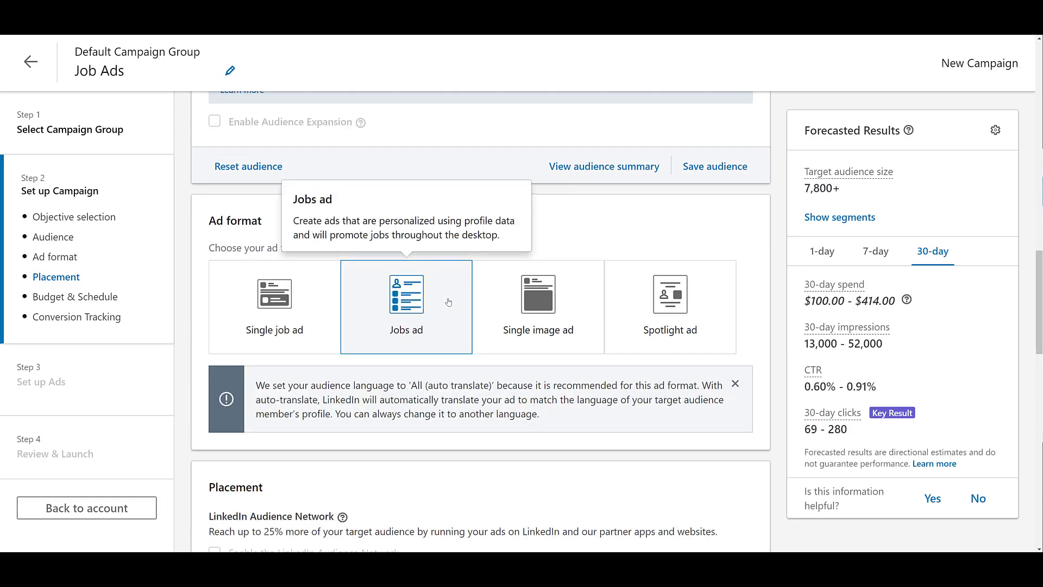
scroll(449, 302, down, 3)
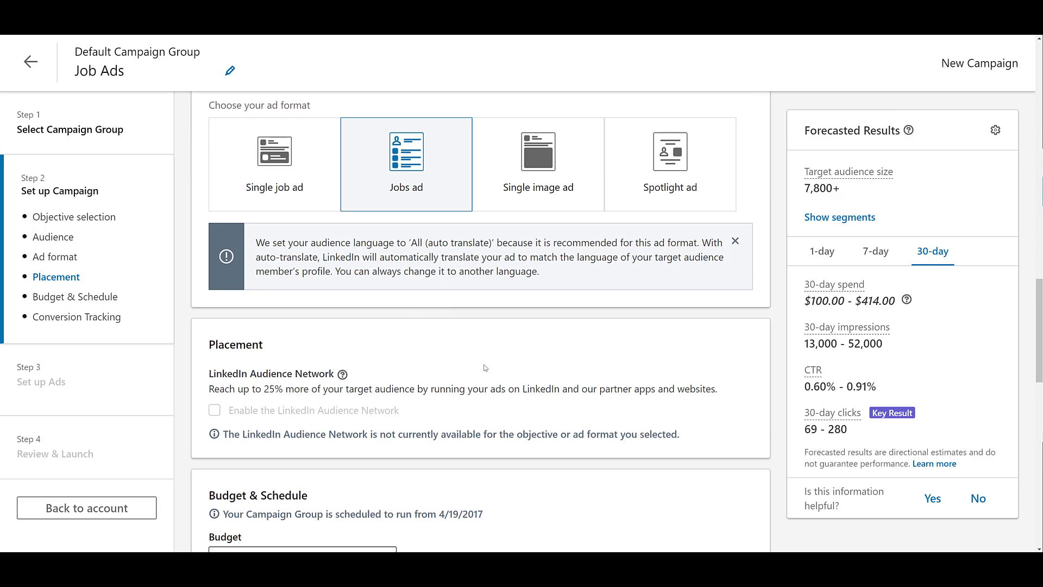
scroll(485, 368, down, 8)
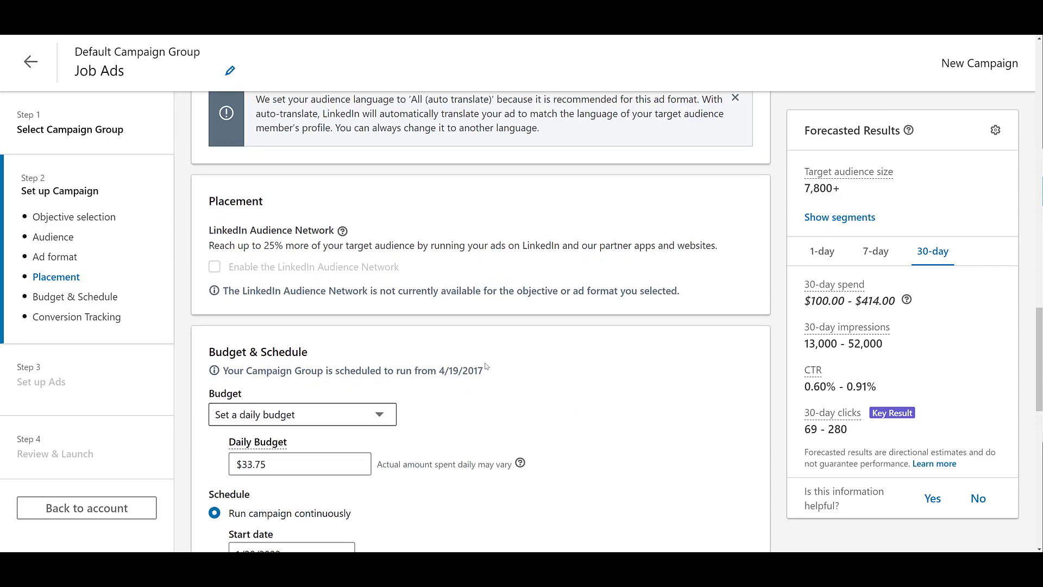
scroll(486, 367, down, 8)
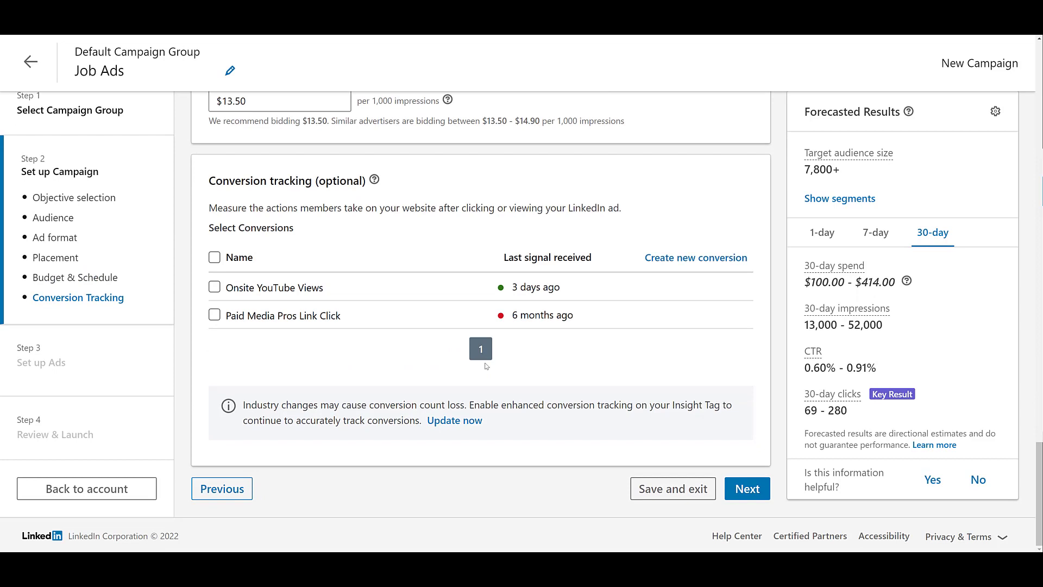
click(744, 488)
Save the campaign and start a Jobs ad headlined 'We're looking for PPC pros like you %FIRSTNAME%', keeping call to action Careers at %COMPANYNAME%.
click(816, 449)
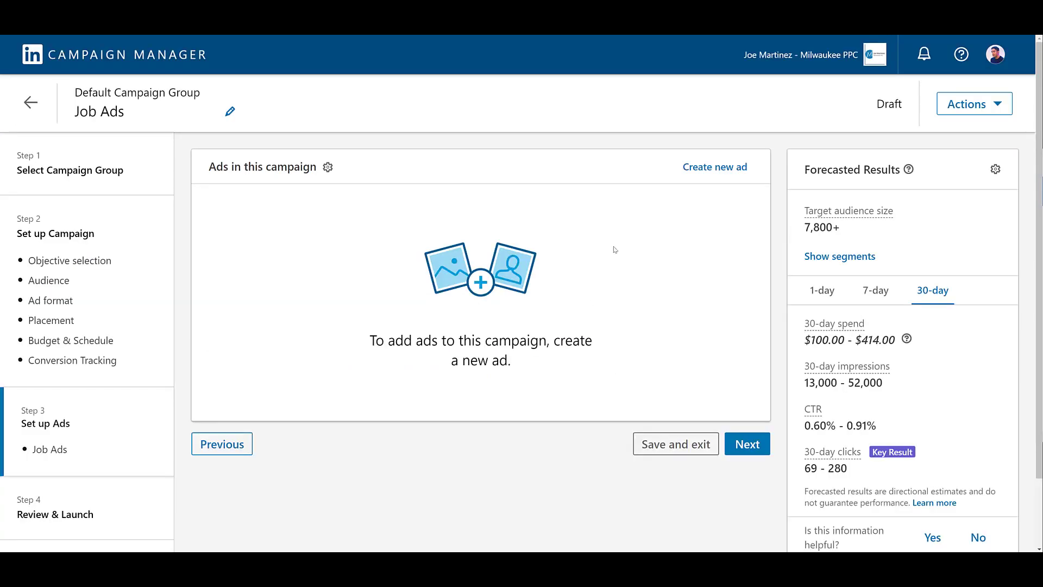
click(710, 169)
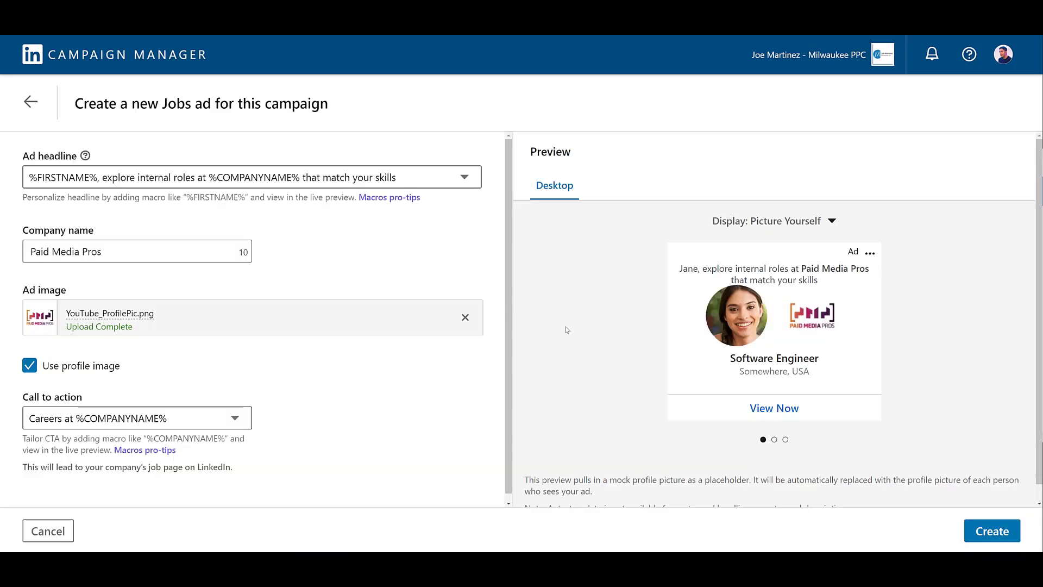
click(465, 179)
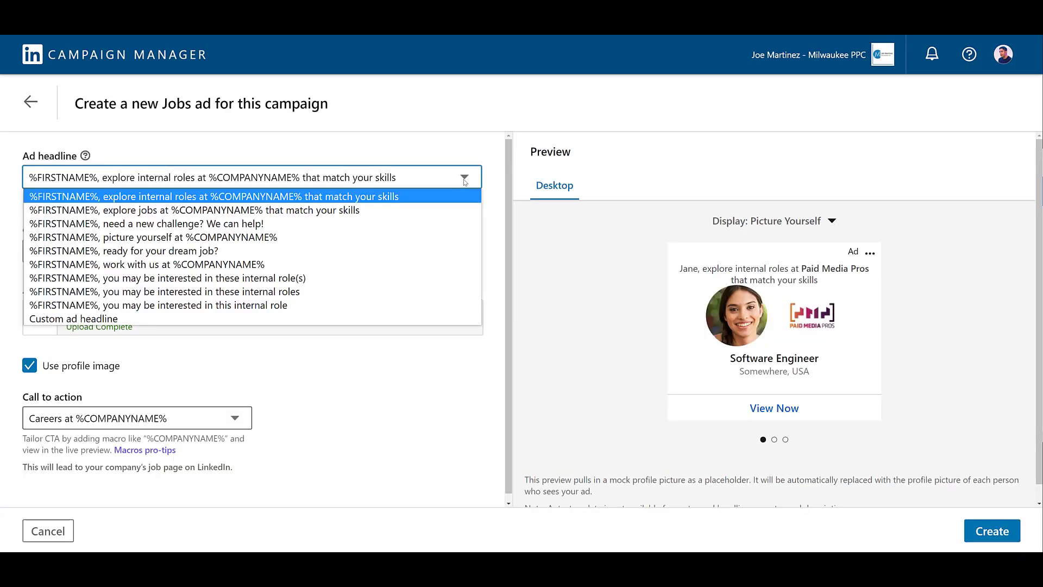
click(455, 318)
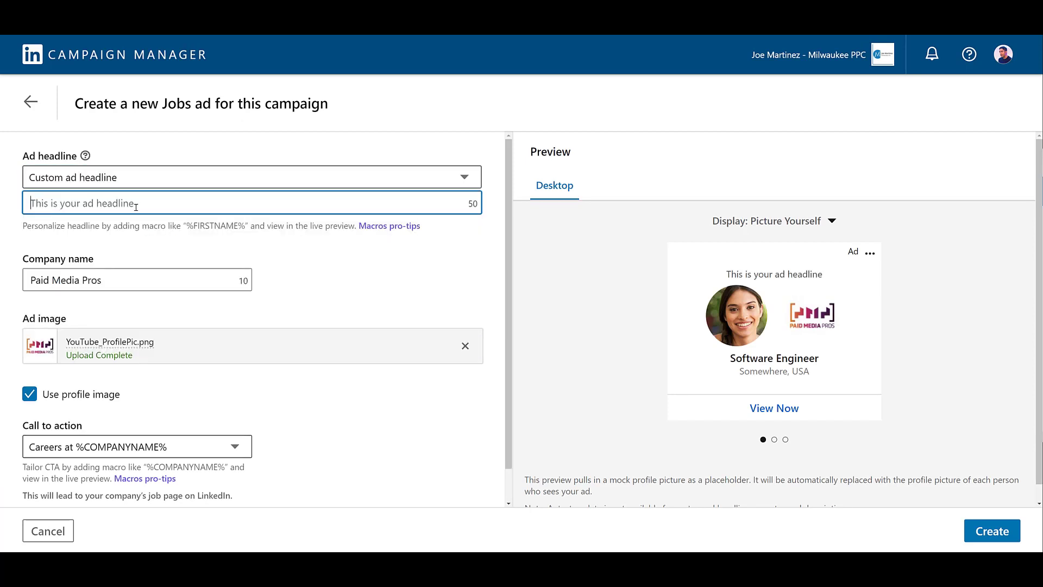
text(We're looking for PPC pros like you %FIRSTNAME%)
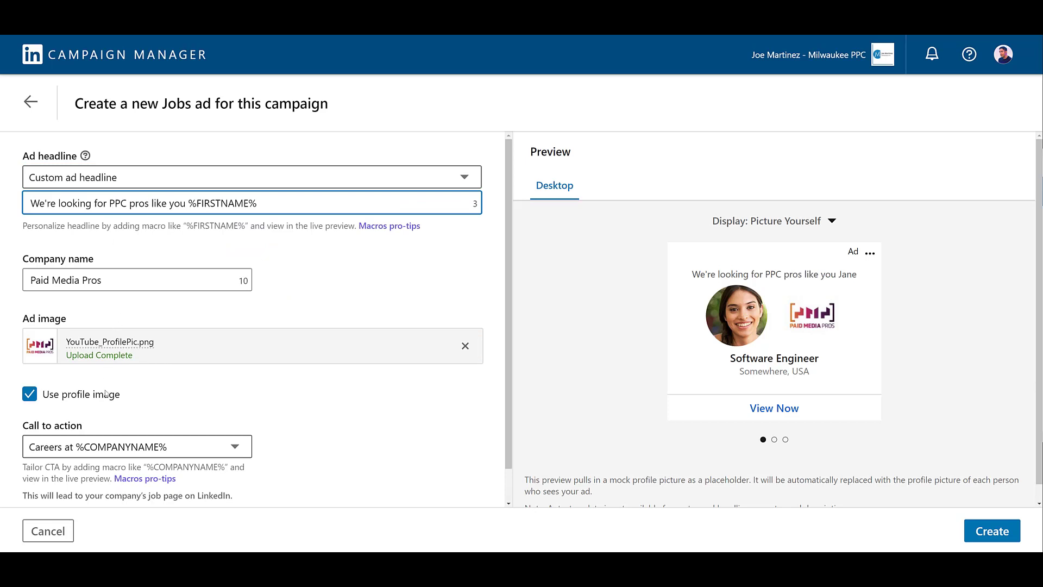
click(223, 450)
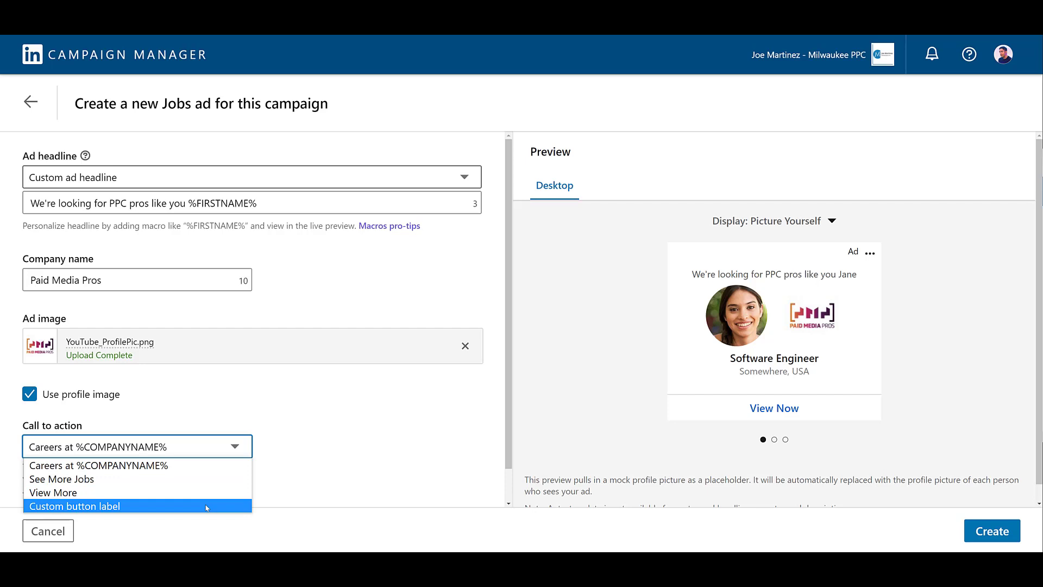
click(217, 465)
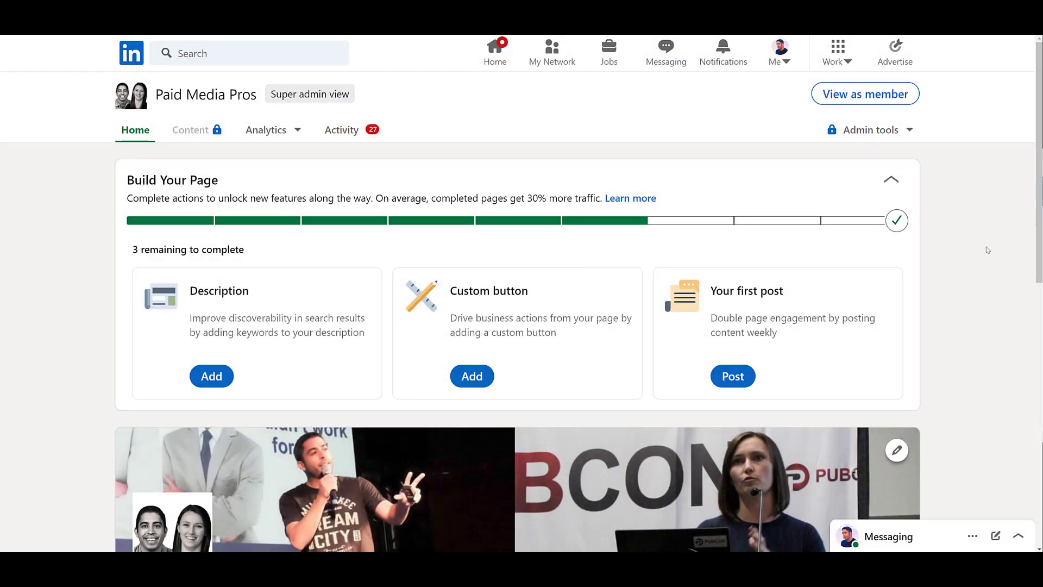
Open the free job posting form from the company page's Admin tools.
click(898, 133)
click(896, 241)
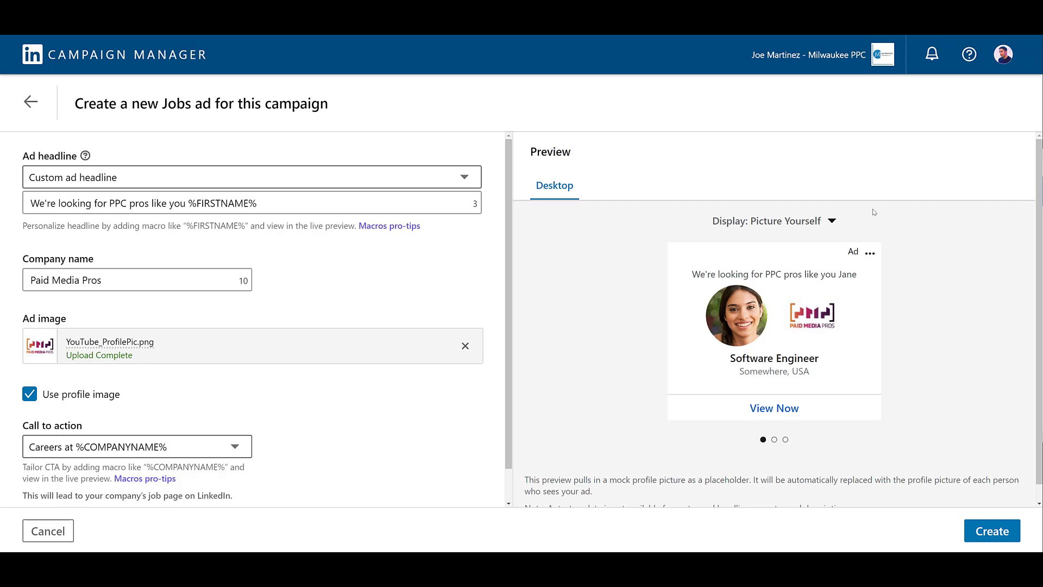
Preview the Jobs ad in its Jobs Page and Jobs of interest display variations.
click(833, 223)
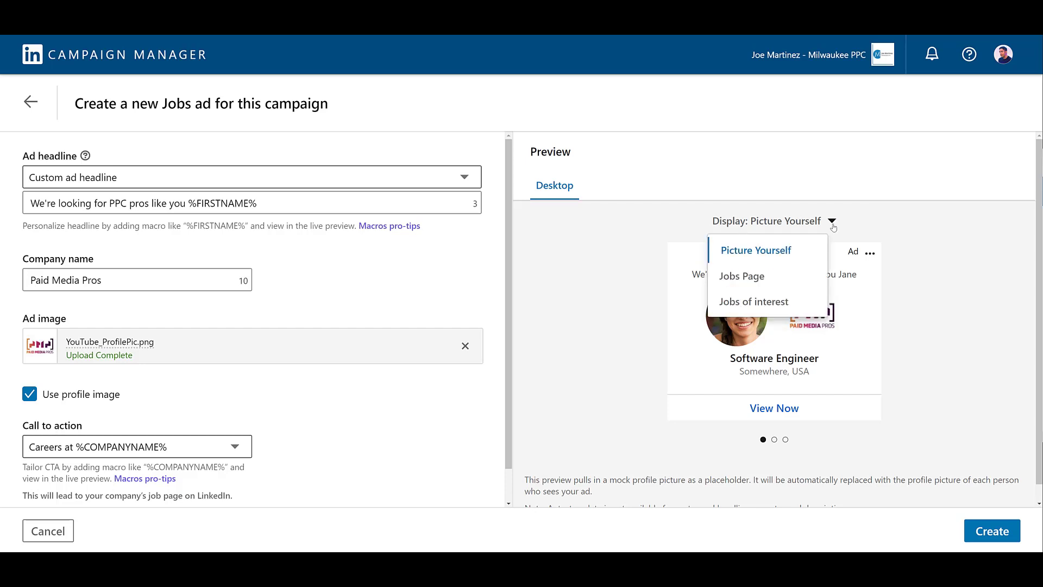
click(802, 281)
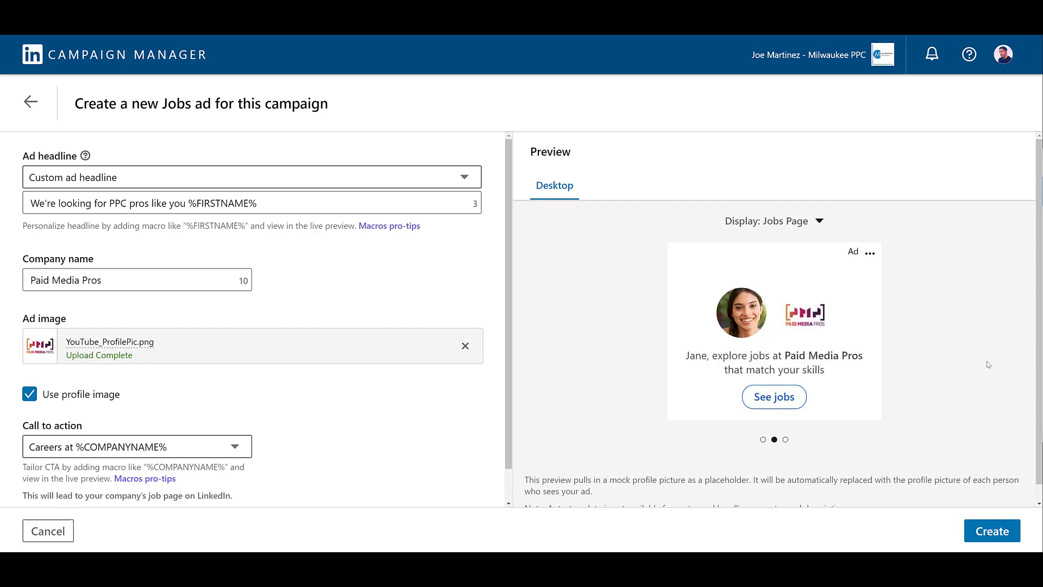
click(810, 223)
click(802, 304)
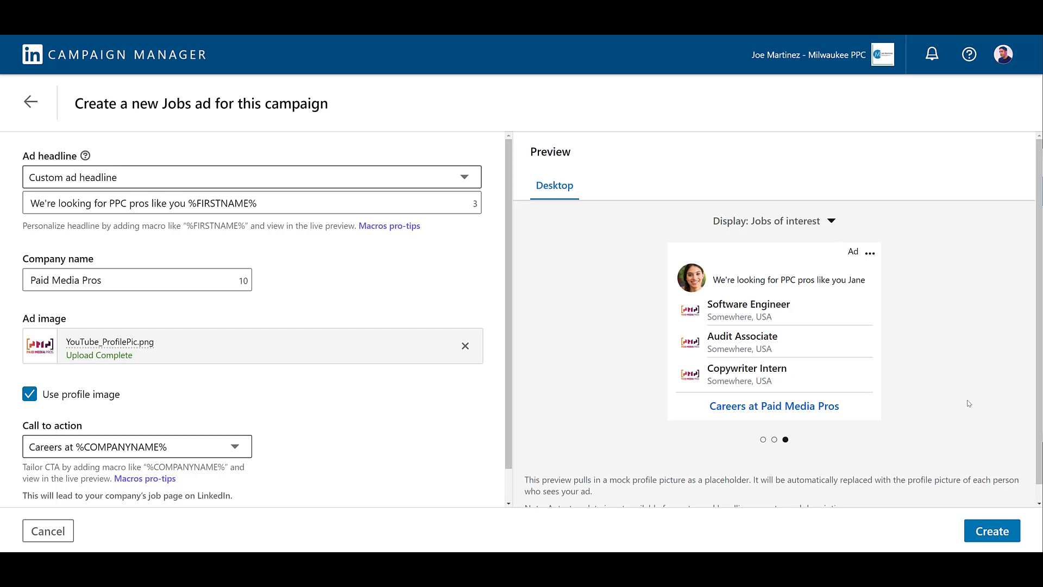
scroll(973, 402, down, 1)
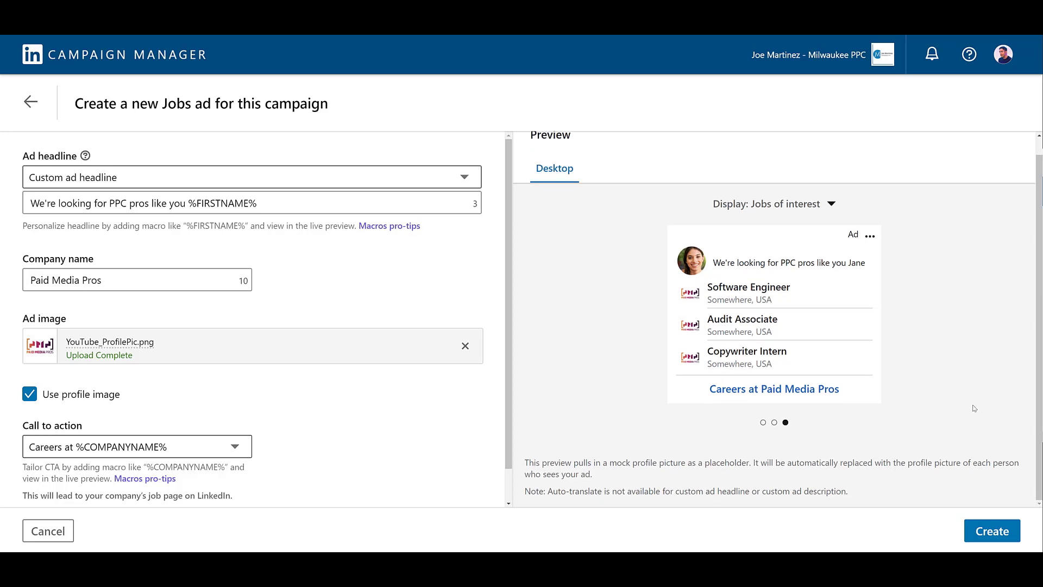
click(992, 531)
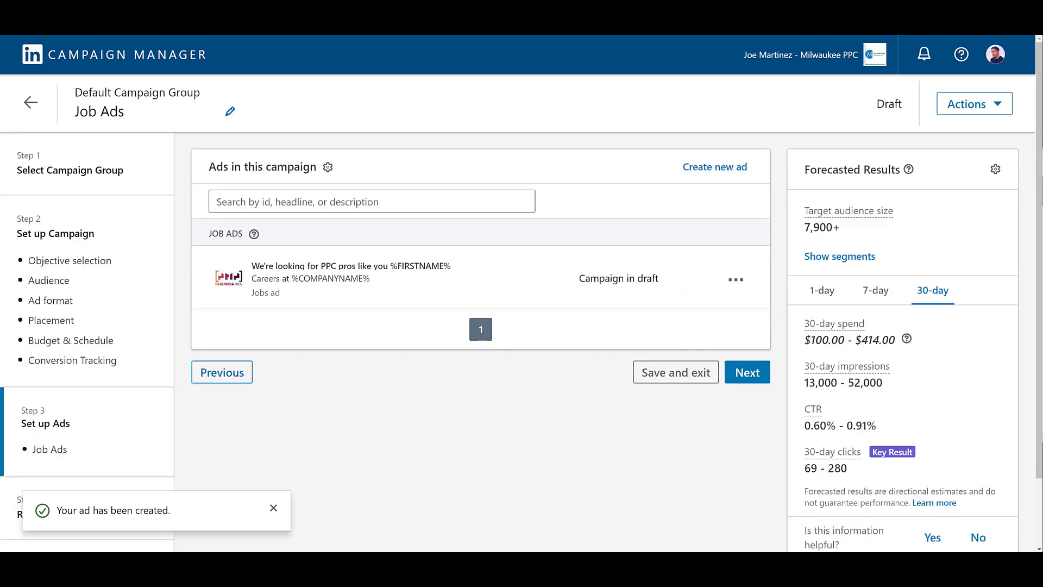